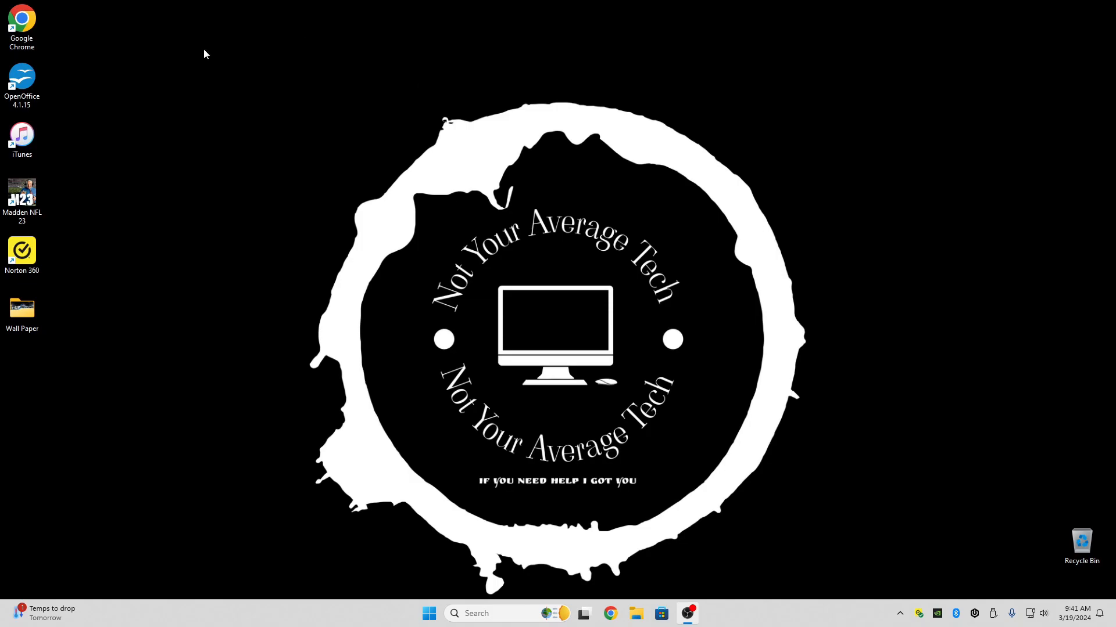
- Move the Wall Paper folder to the middle of the desktop and check its size on disk in its properties
left_click_drag(23, 315, 555, 325)
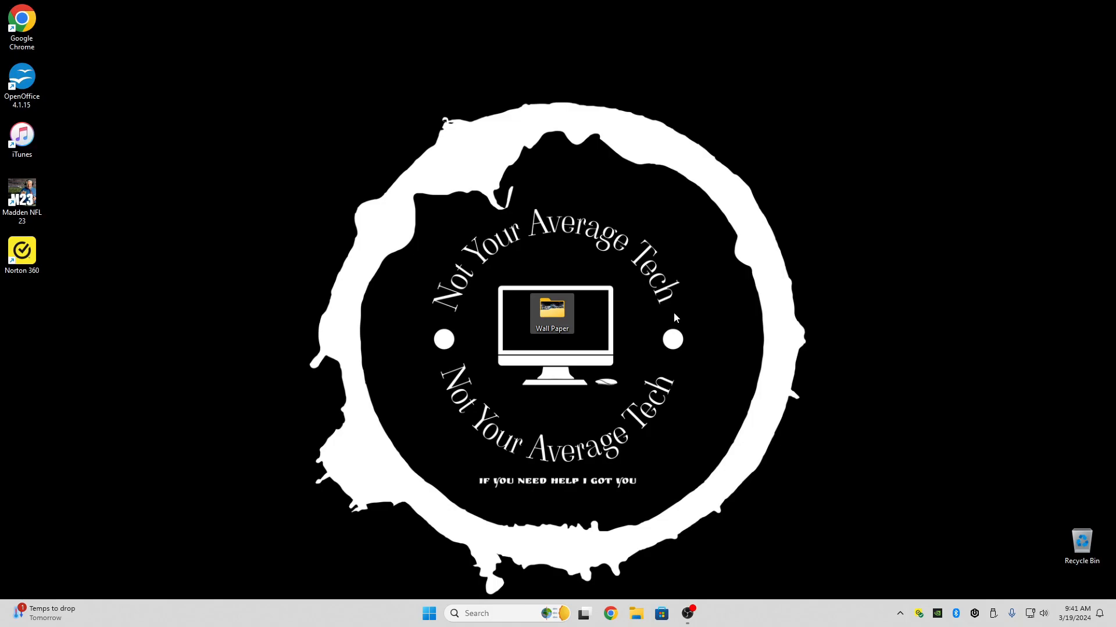
right_click(550, 314)
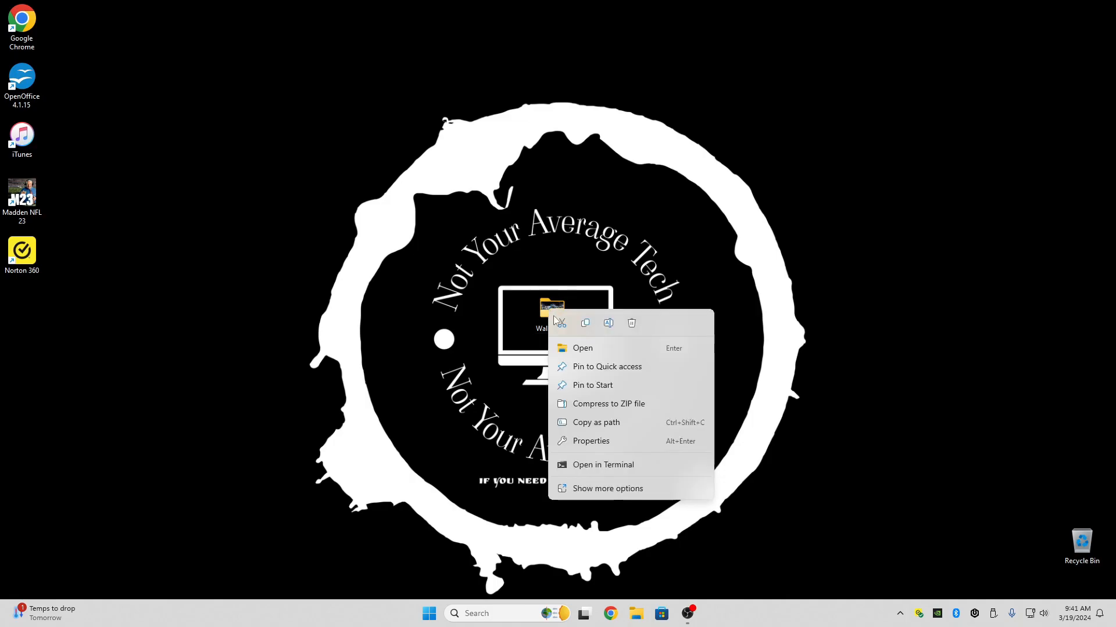
left_click(587, 441)
left_click_drag(658, 319, 581, 256)
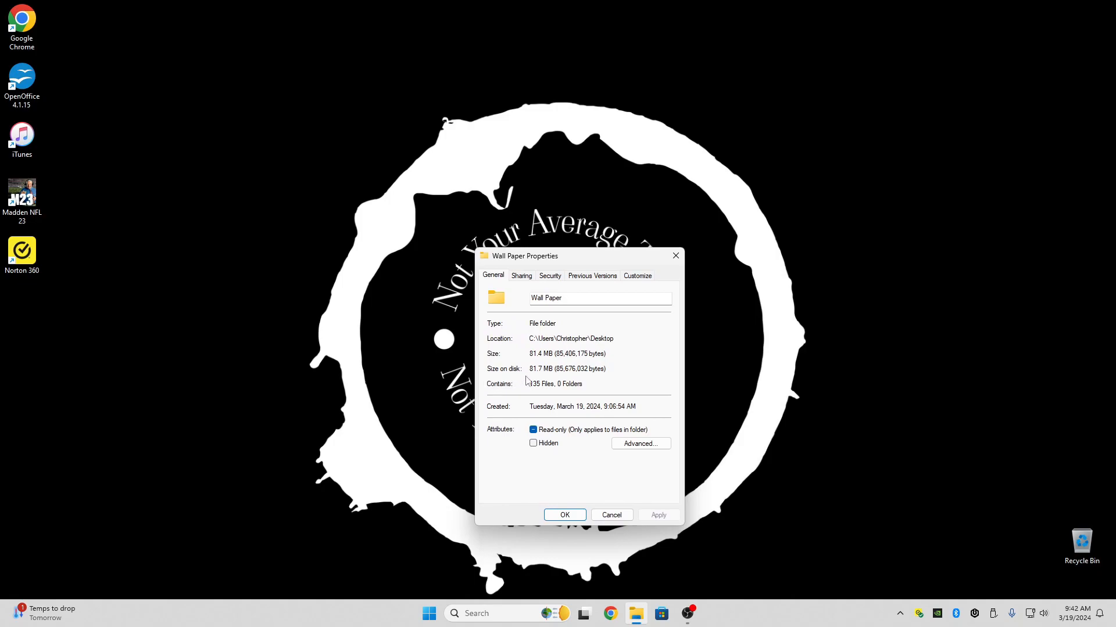
left_click_drag(530, 370, 616, 370)
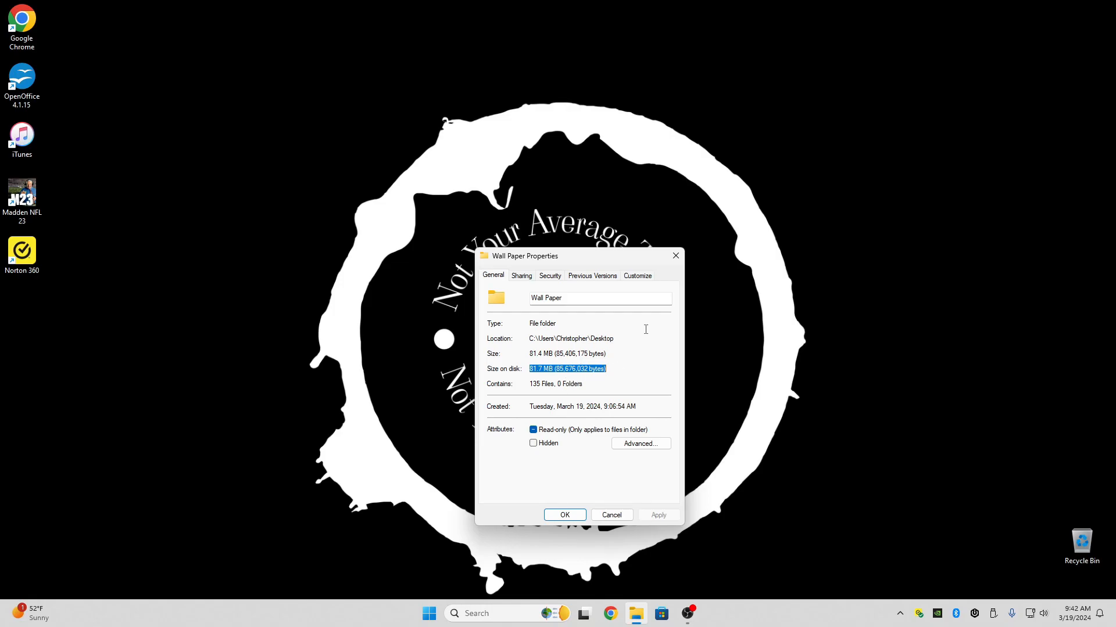
left_click(675, 256)
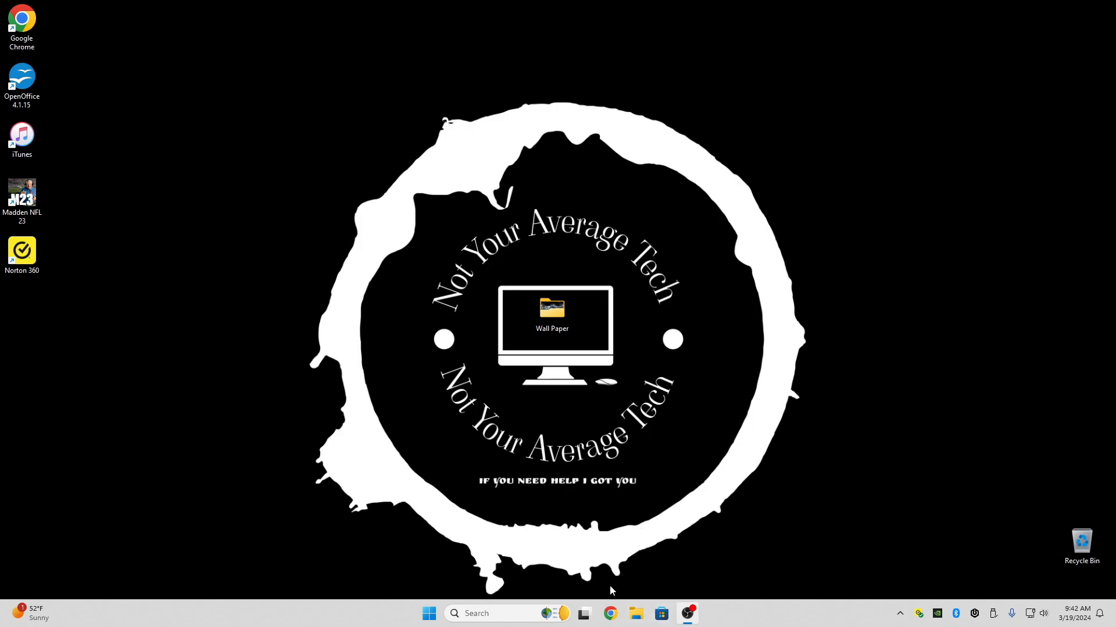
- Open the format settings for USB Drive (E:), close the file browser window and reposition the format dialog
left_click(637, 616)
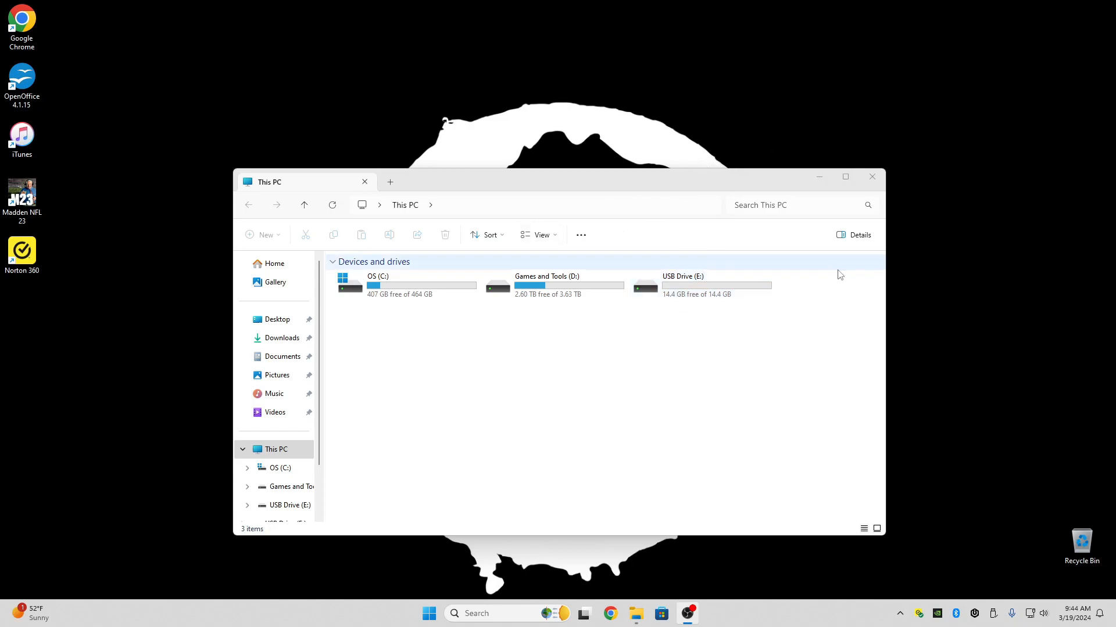
right_click(679, 289)
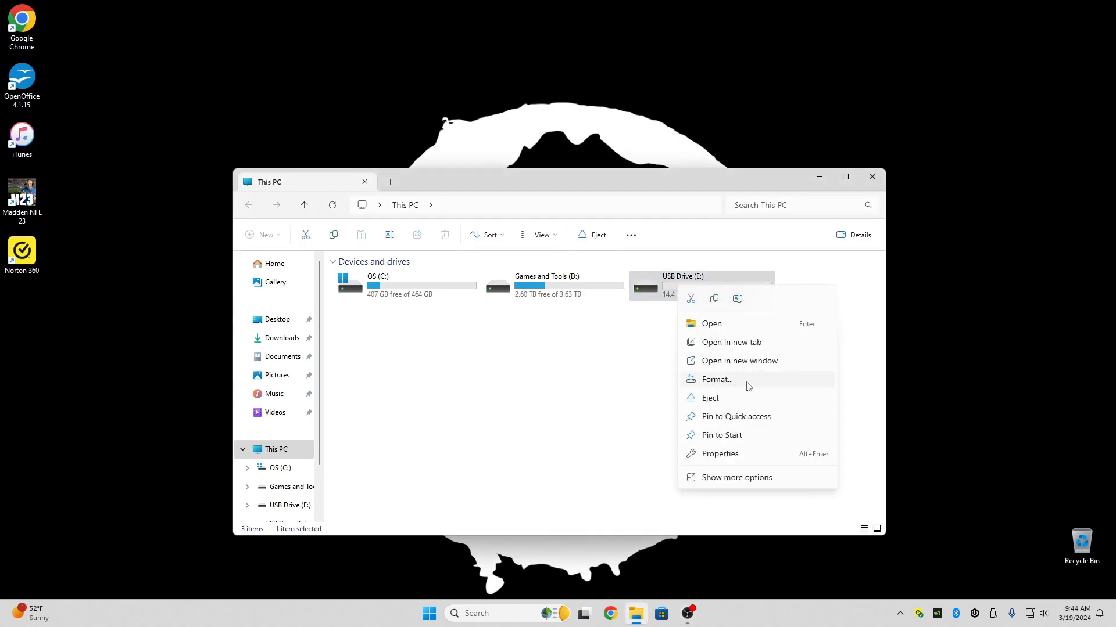
left_click(712, 382)
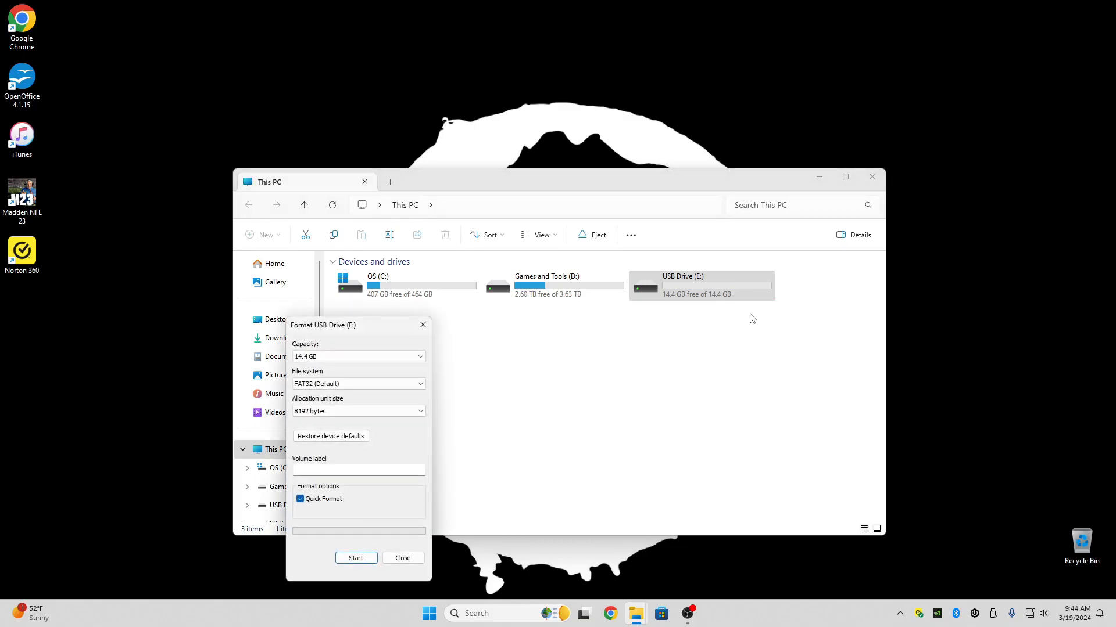
left_click(871, 176)
left_click_drag(356, 329, 752, 204)
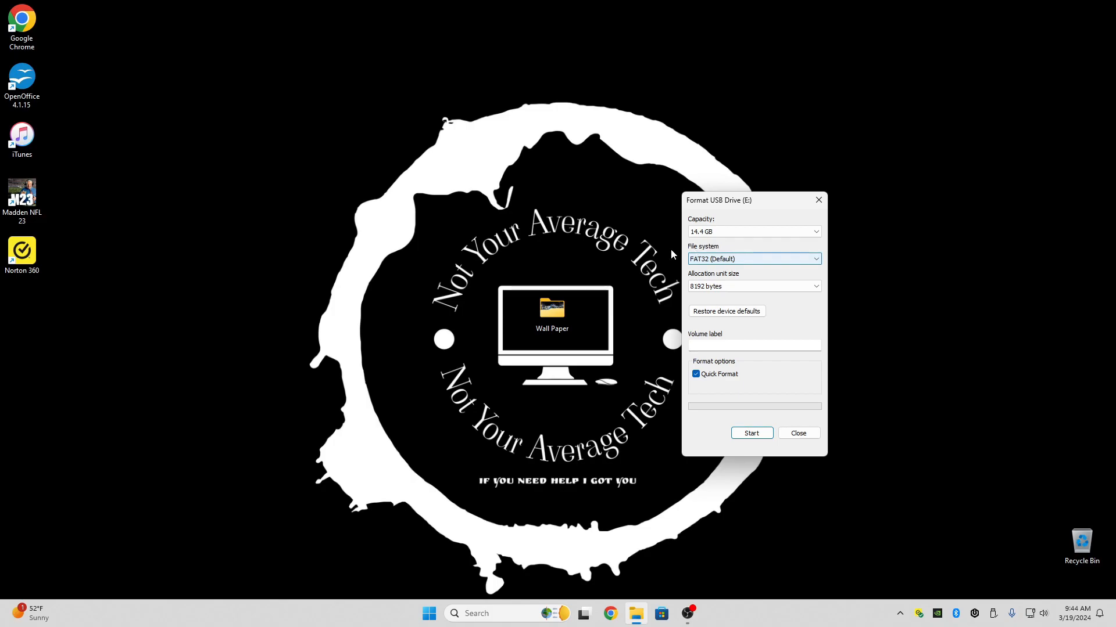
- Set the drive's file system to NTFS with the default allocation size
left_click(694, 259)
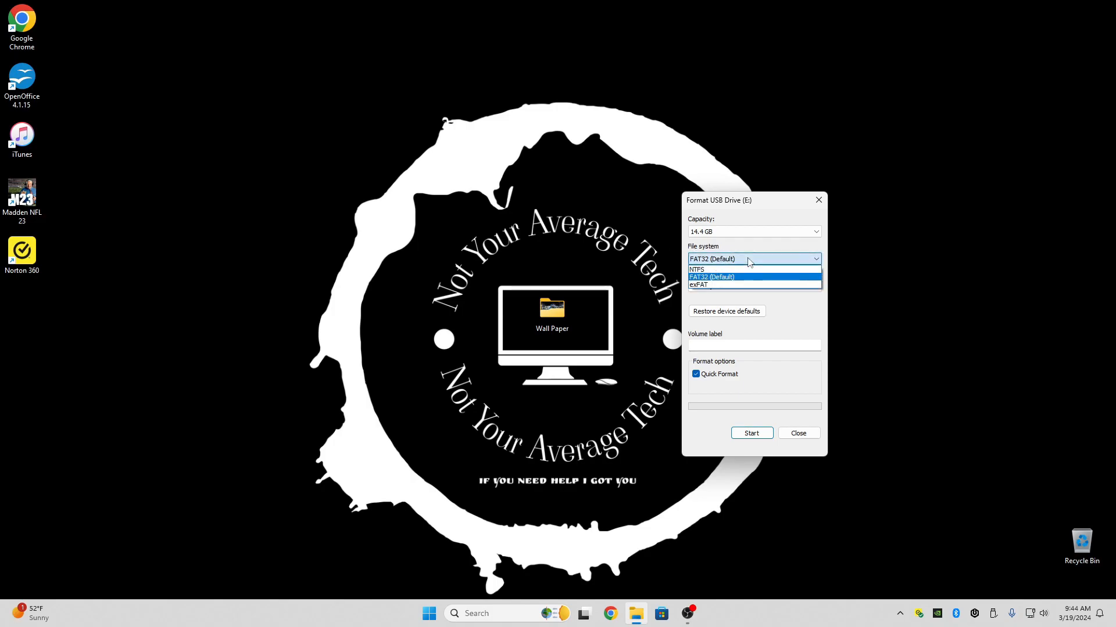
left_click(700, 270)
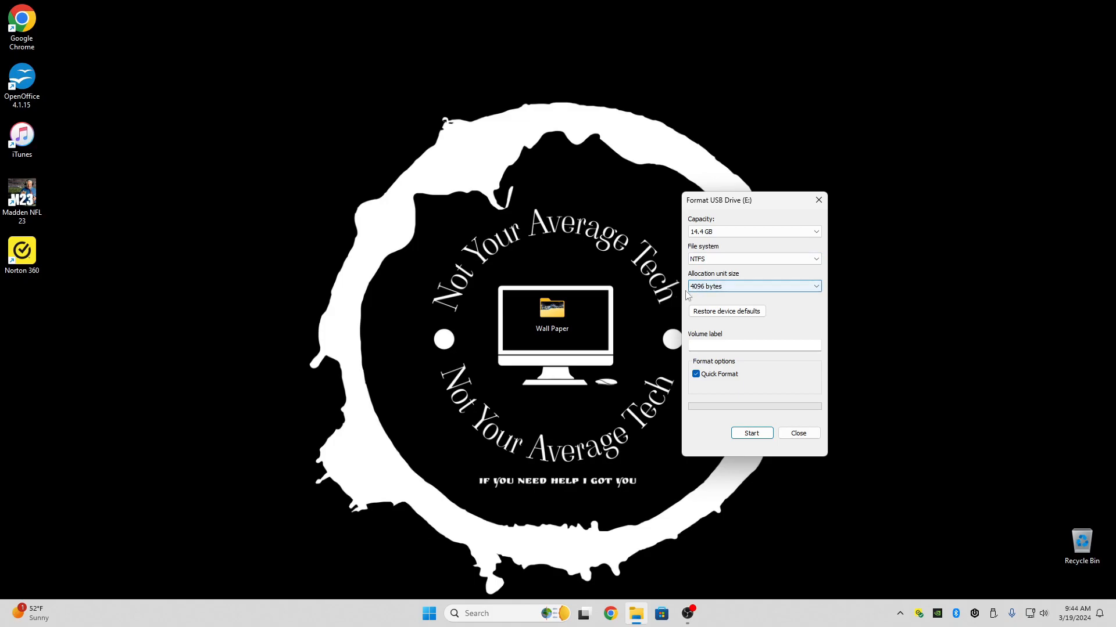
left_click(734, 287)
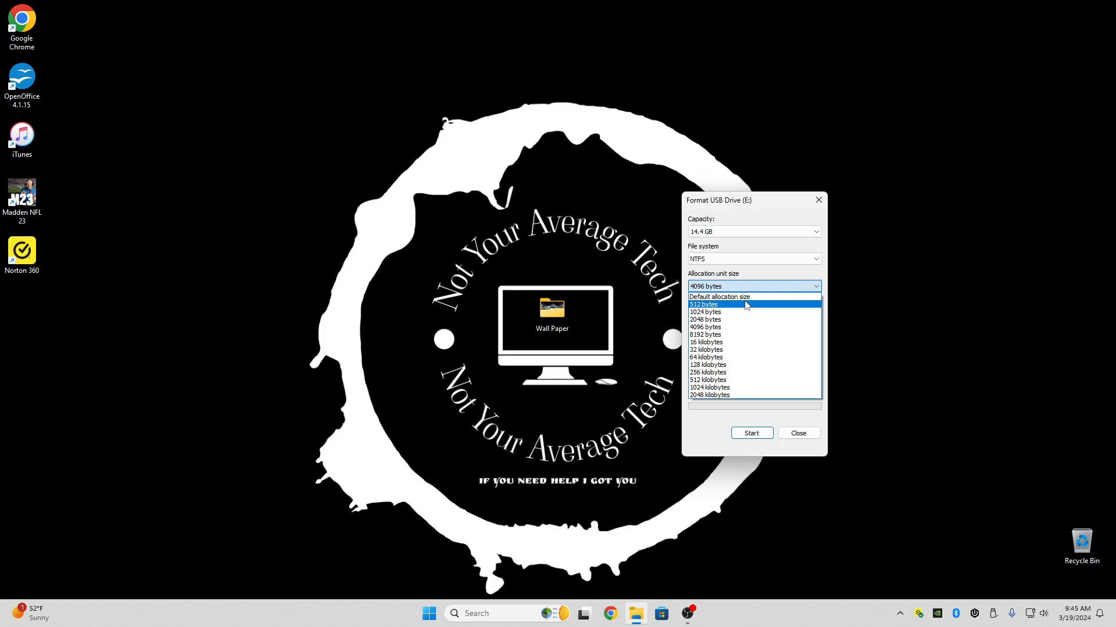
left_click(761, 298)
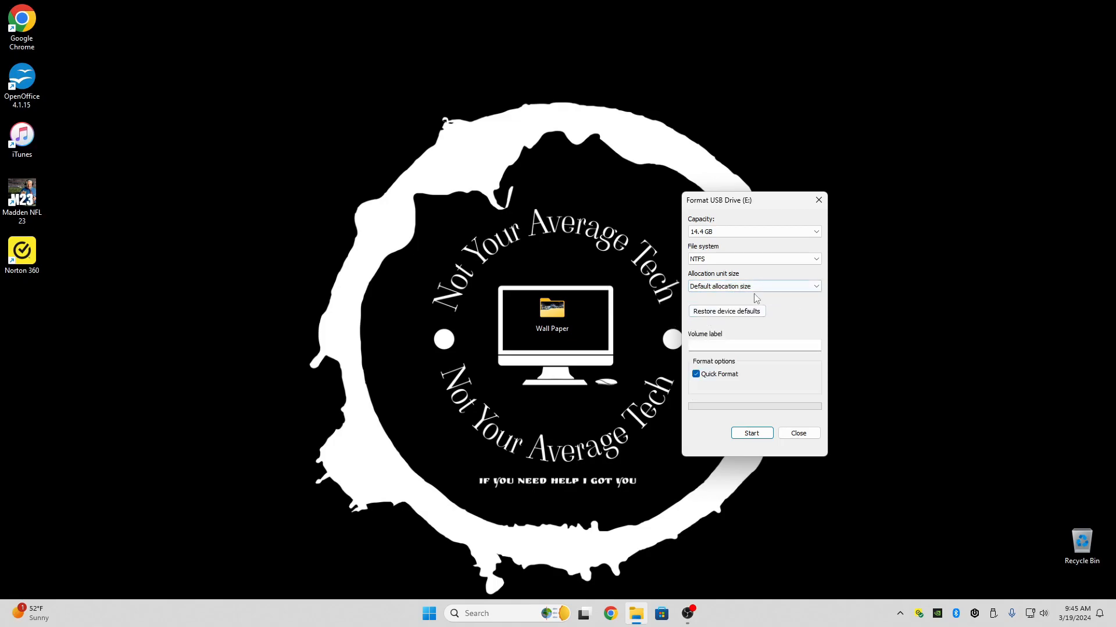
left_click(705, 346)
left_click(705, 346)
type("yityti")
double_click(748, 345)
key("BackSpace")
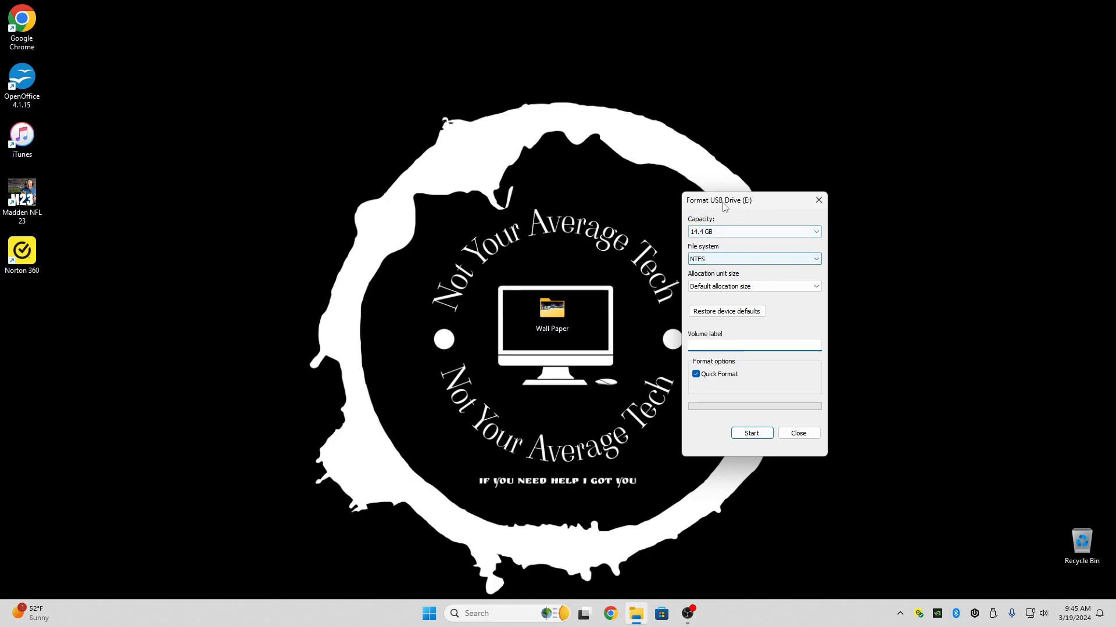
- Set the file system to FAT32 (Default) with the default allocation size, and enter Backup as the volume label
left_click(726, 260)
left_click(713, 280)
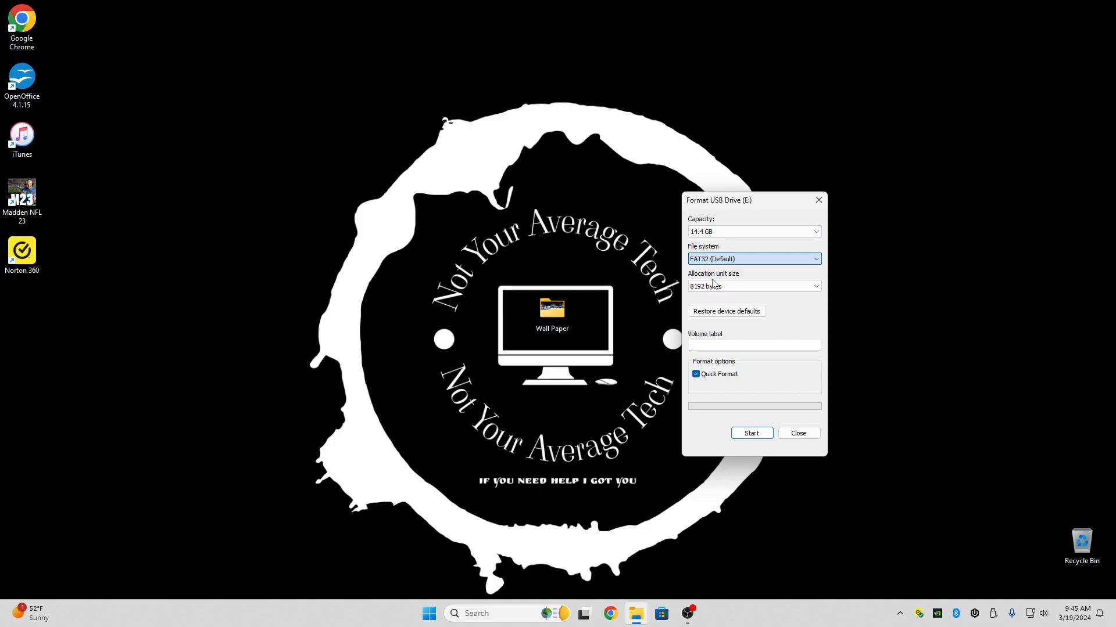
left_click(718, 289)
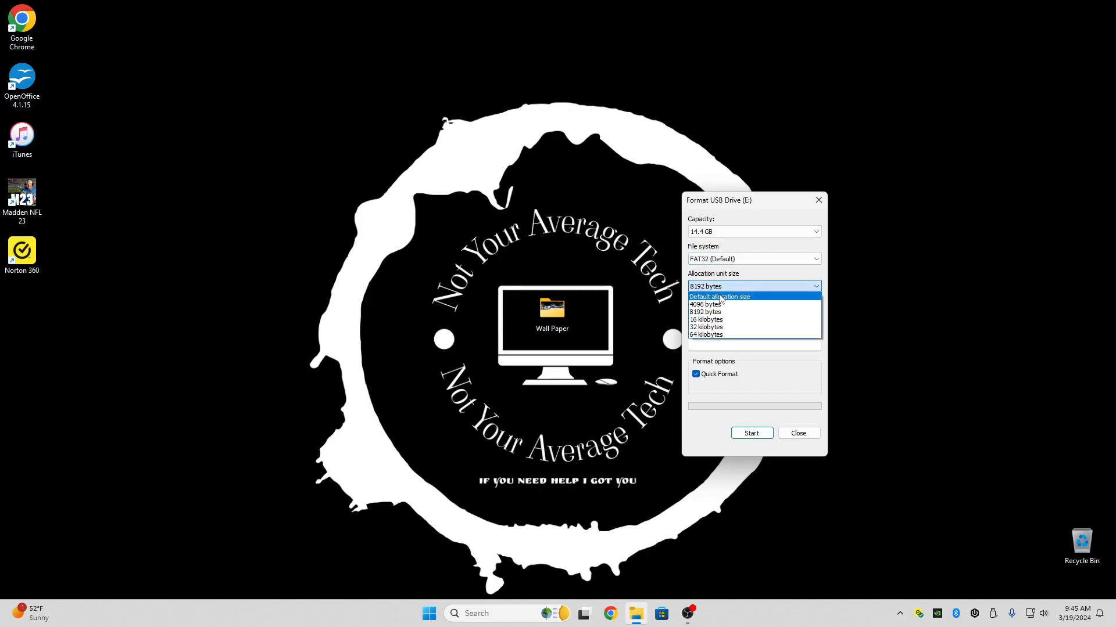
left_click(706, 297)
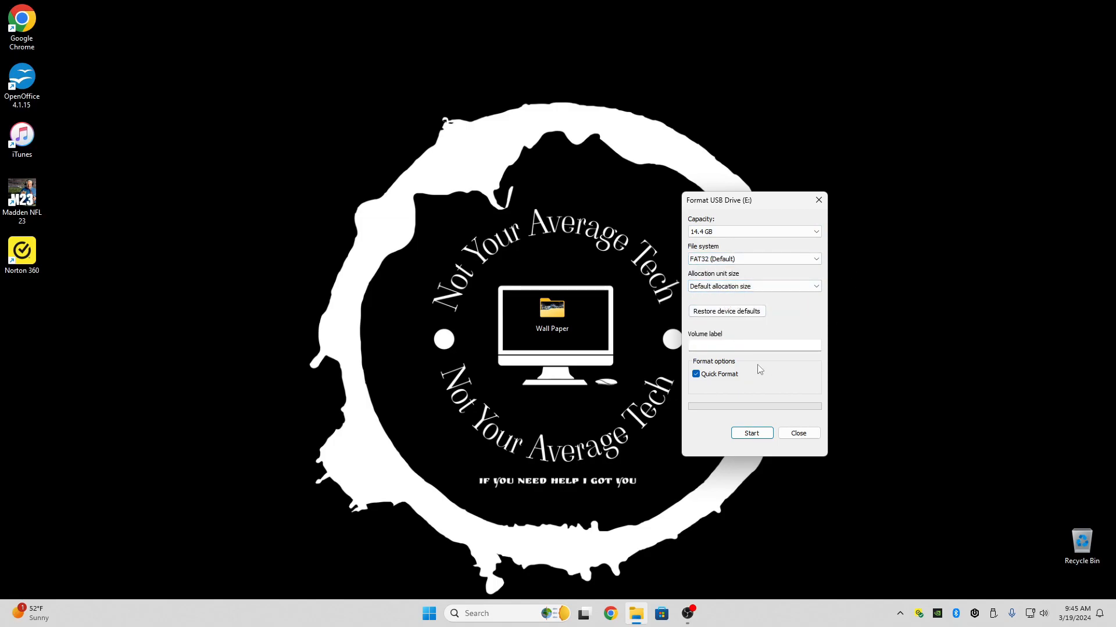
left_click(707, 346)
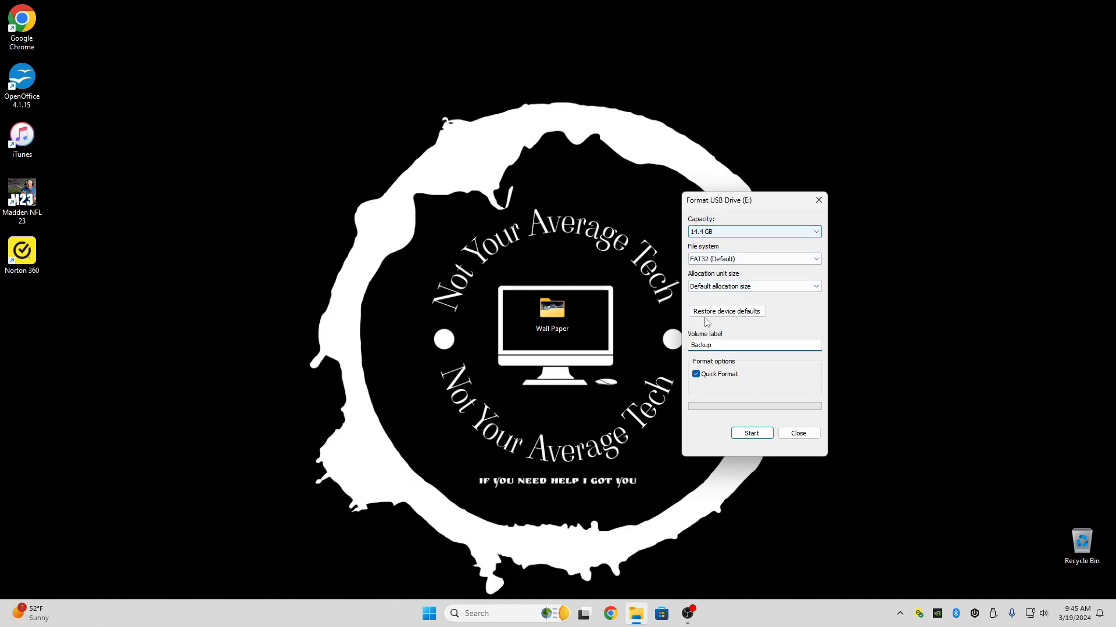
- Quick-format USB Drive (E:), accepting the erasure of all its data, and close the format dialog
left_click(754, 437)
left_click_drag(537, 255, 578, 302)
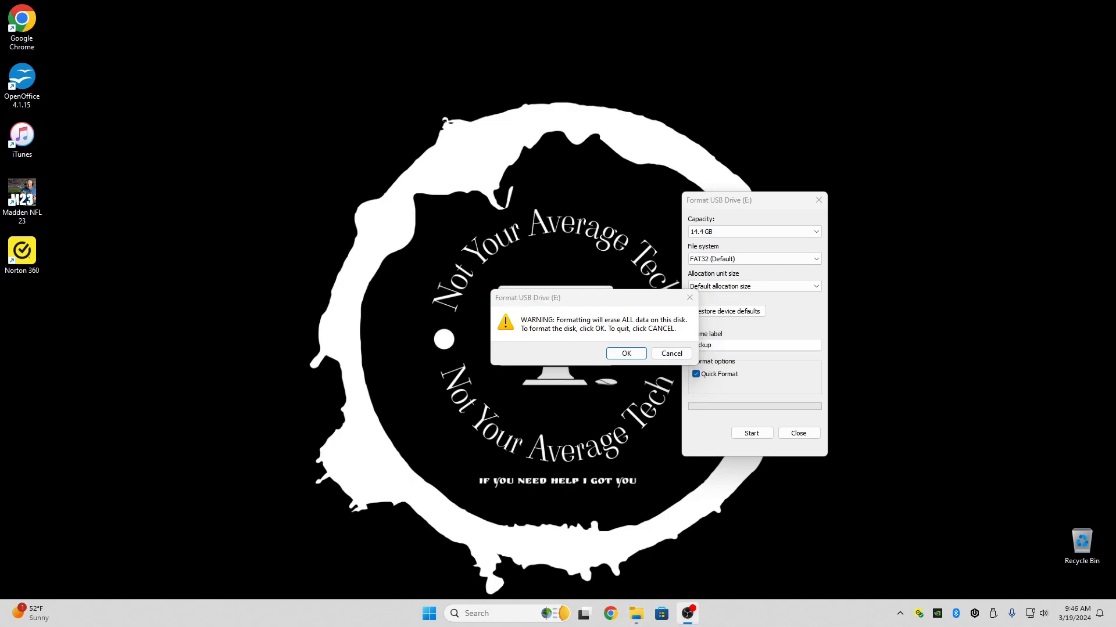
left_click(555, 304)
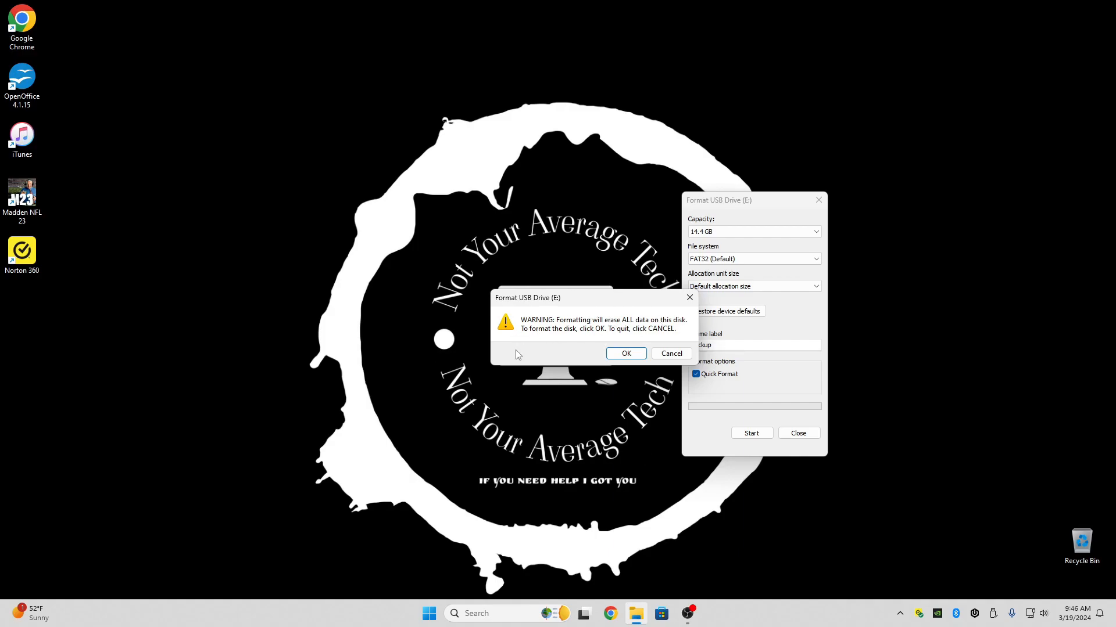
left_click(626, 354)
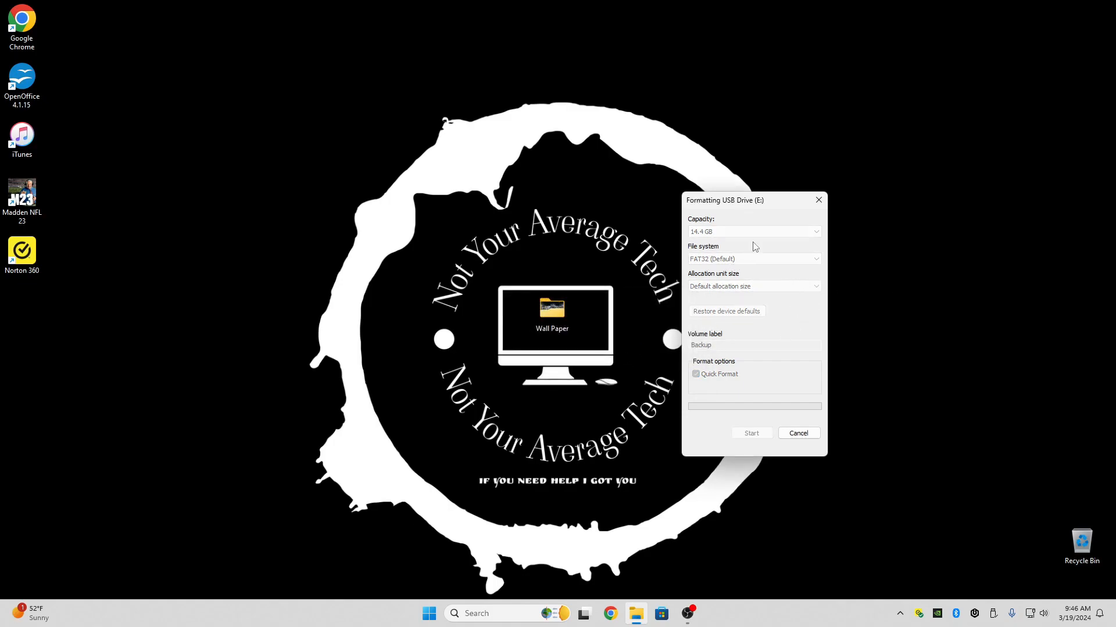
left_click_drag(506, 256, 571, 308)
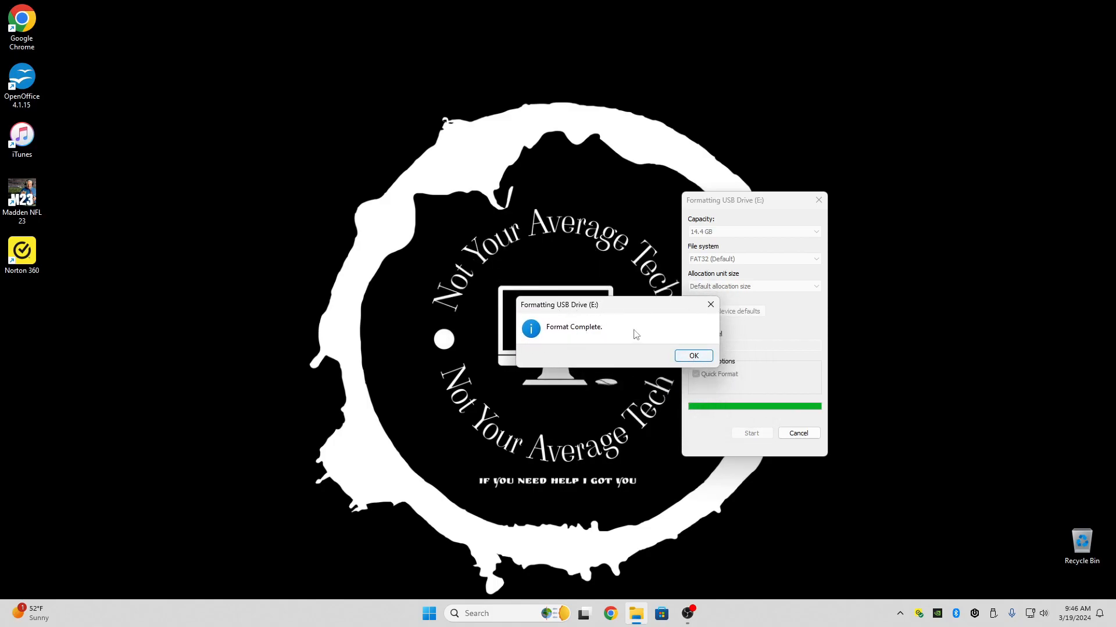
left_click(700, 357)
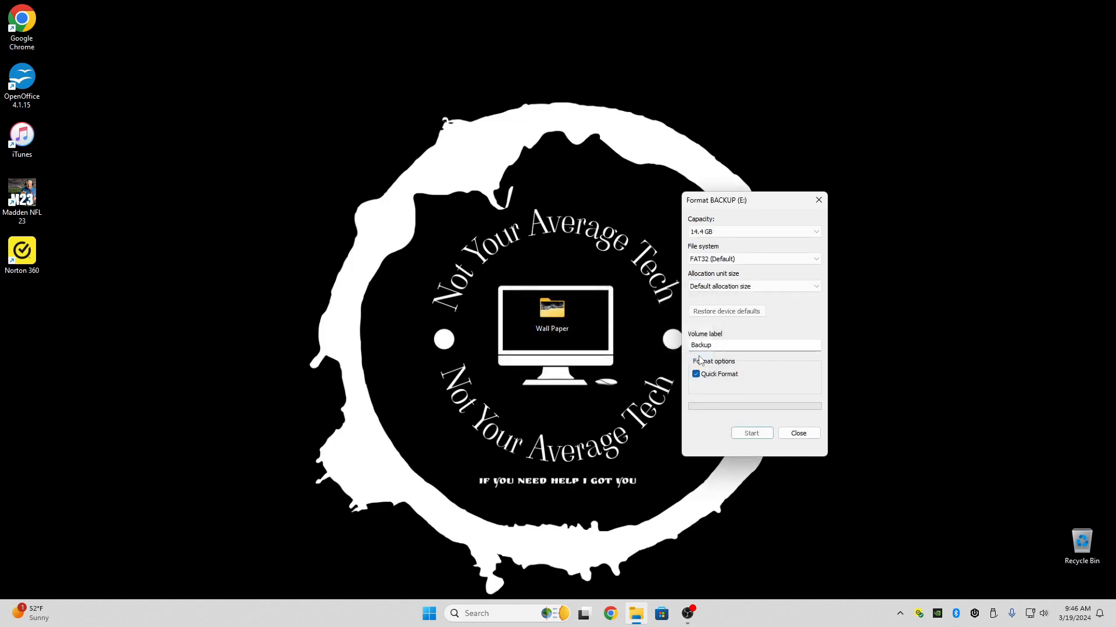
left_click(805, 435)
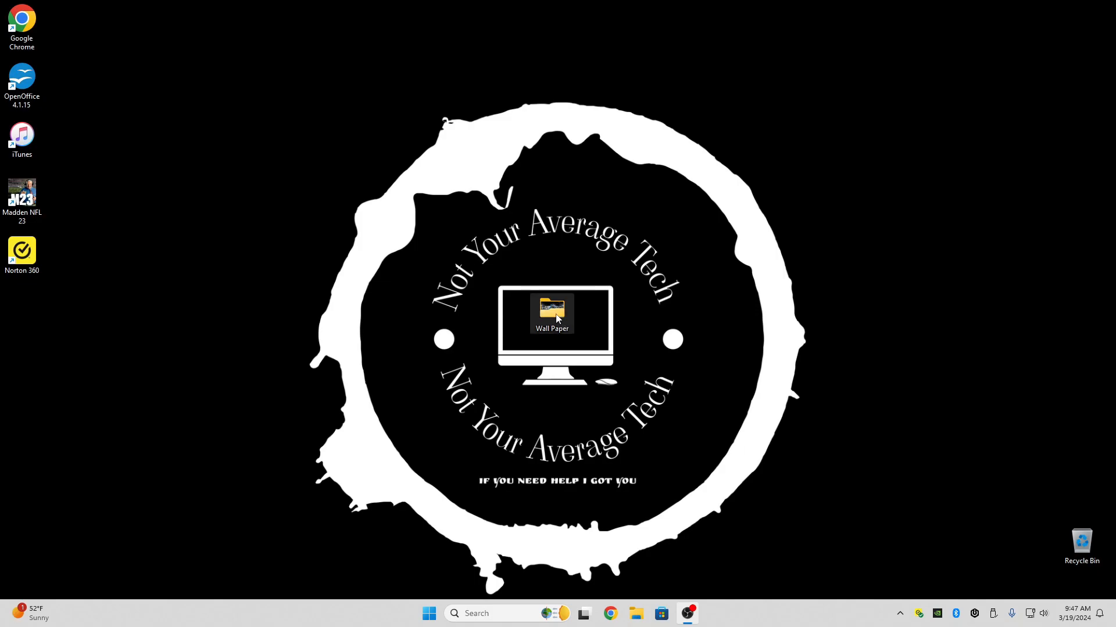
- Return the Wall Paper folder to the column of desktop icons below Norton 360 and open the BACKUP (E:) drive
left_click_drag(556, 318, 26, 326)
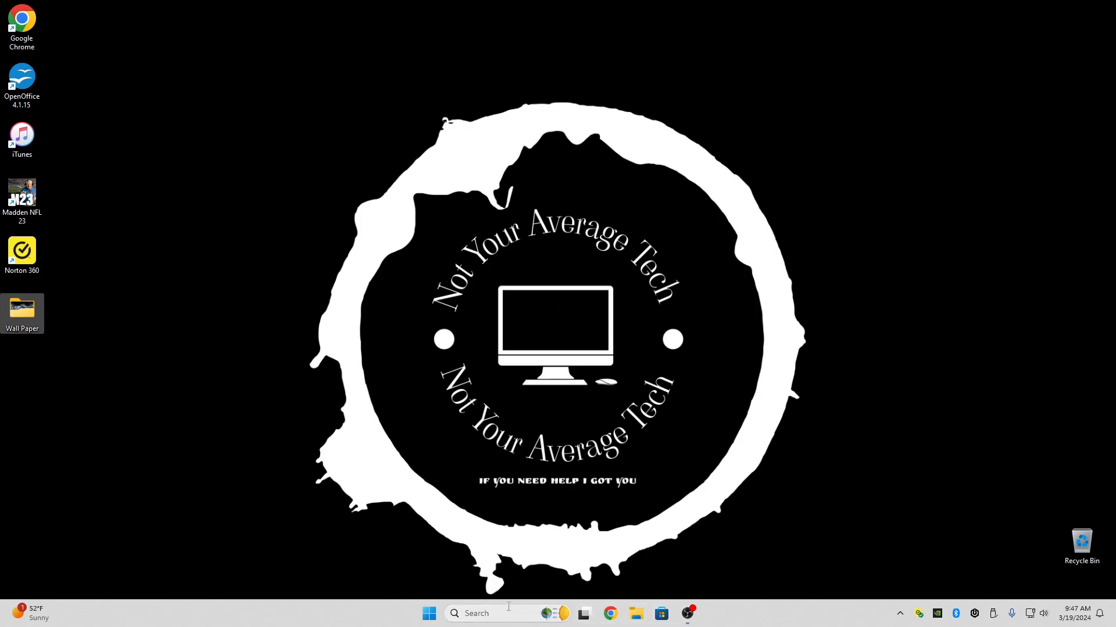
left_click(636, 618)
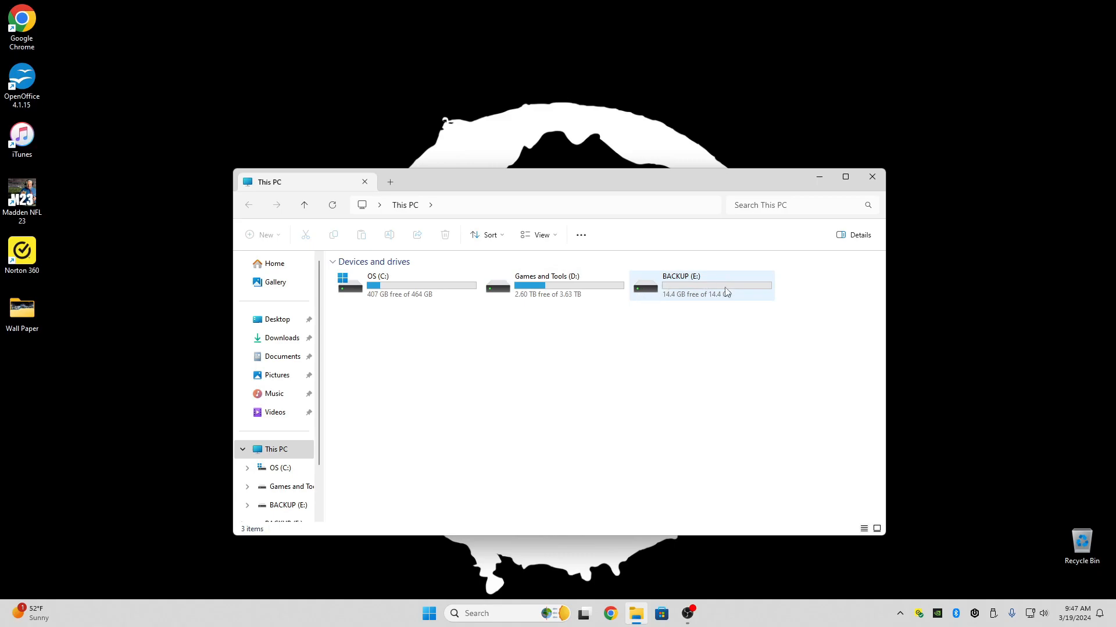
double_click(681, 283)
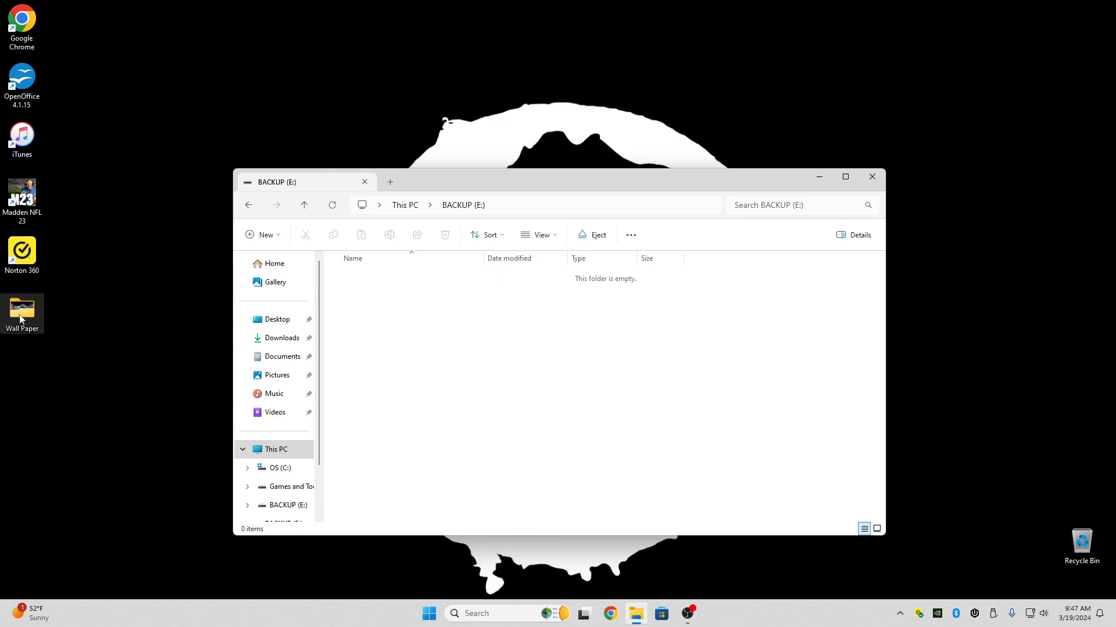
- Copy the Wall Paper folder directly from the desktop into the BACKUP (E:) drive
left_click_drag(20, 318, 553, 357)
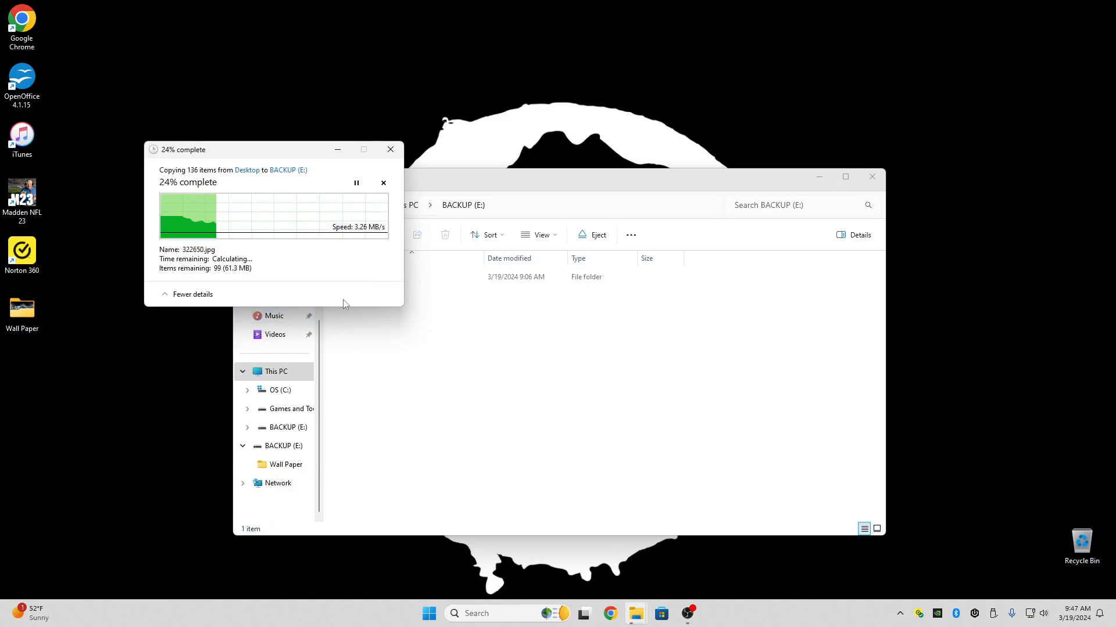
left_click_drag(263, 157, 530, 251)
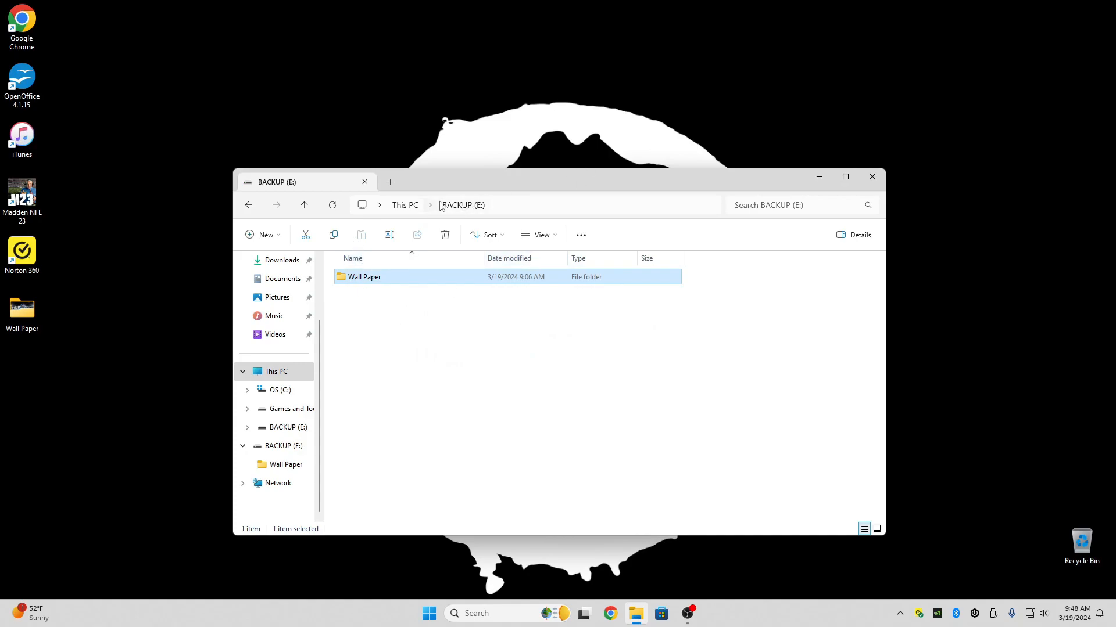
- Permanently delete the Wall Paper folder from the BACKUP (E:) drive
right_click(375, 286)
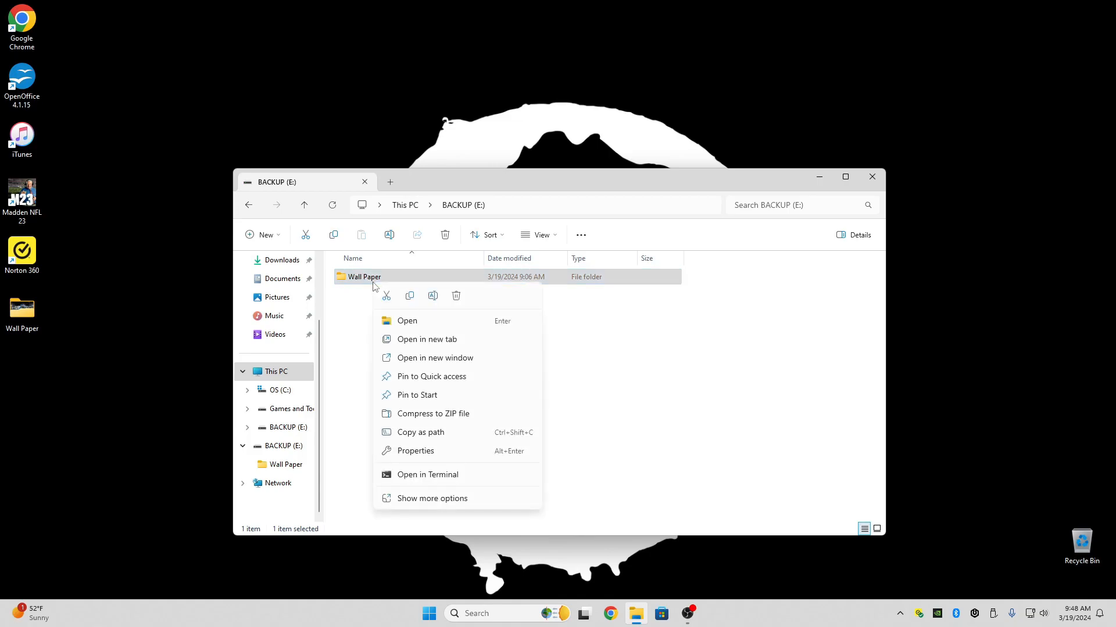
left_click(456, 297)
left_click(604, 353)
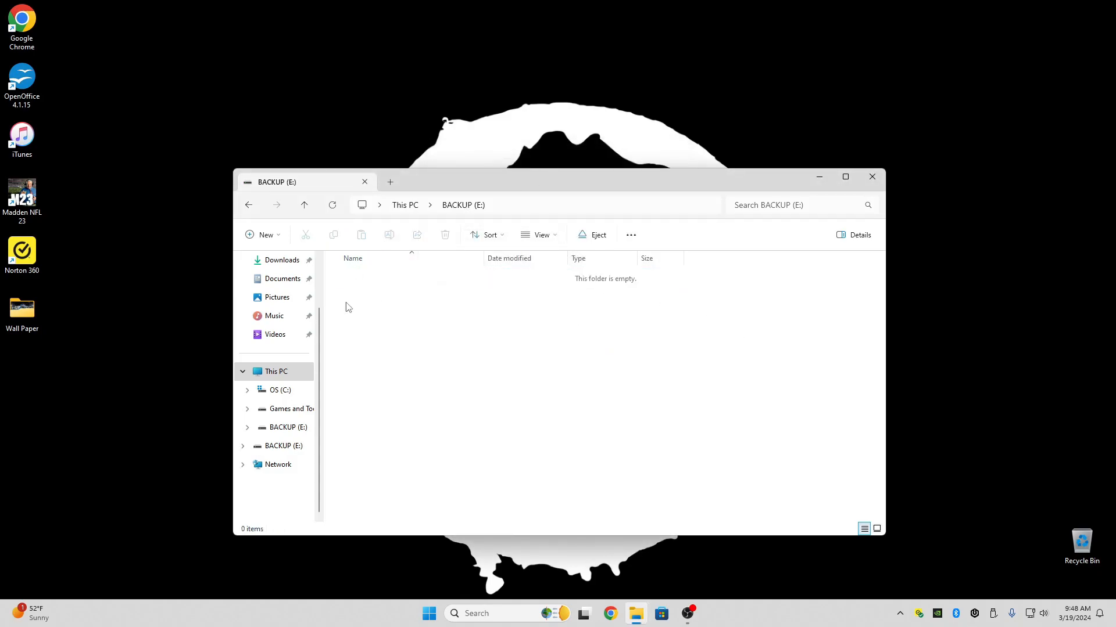
- Copy the Wall Paper folder from the desktop and paste it into the BACKUP (E:) drive
left_click(17, 320)
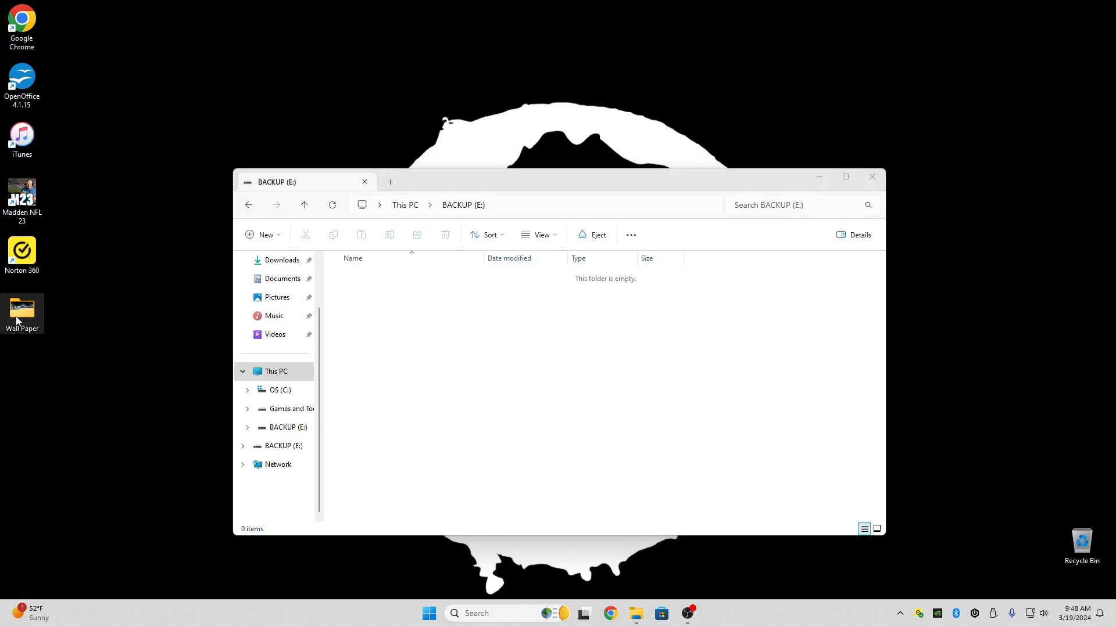
right_click(18, 320)
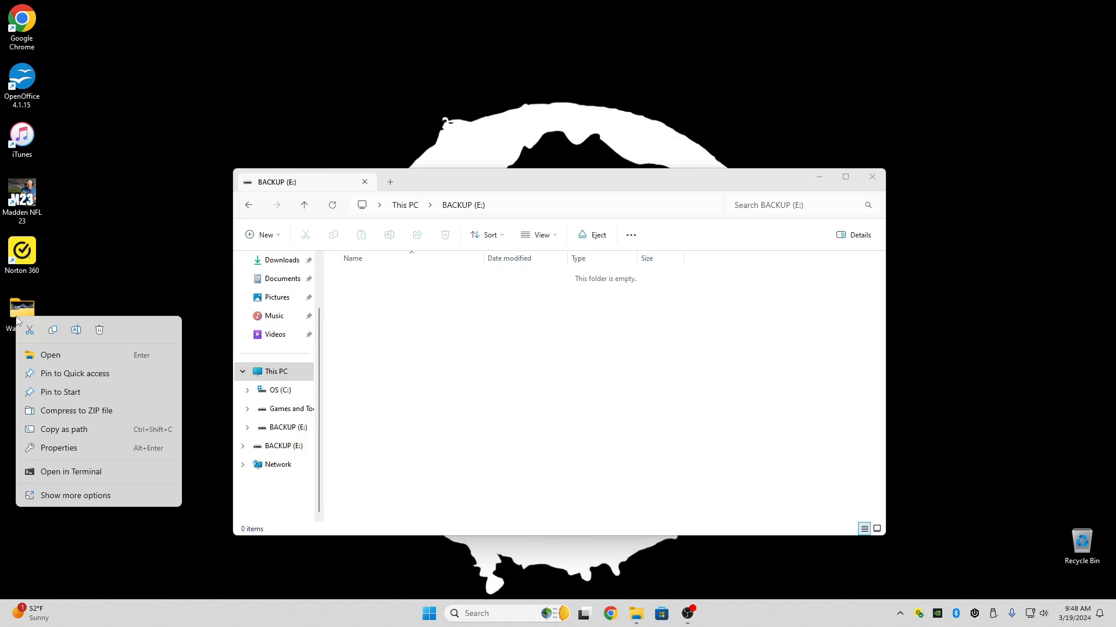
left_click(52, 330)
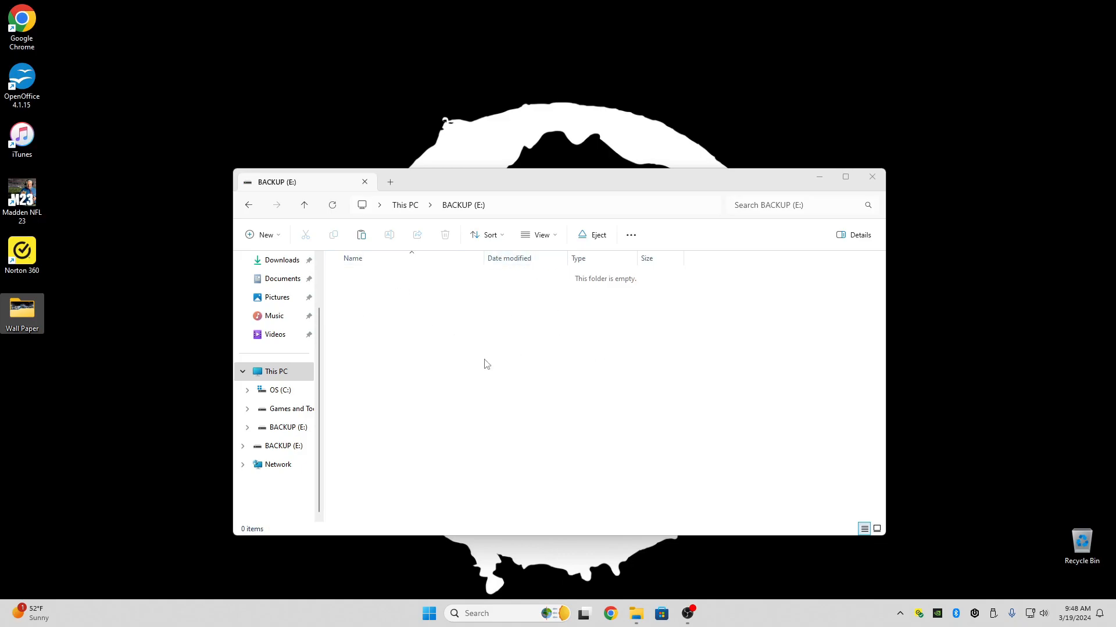
right_click(415, 332)
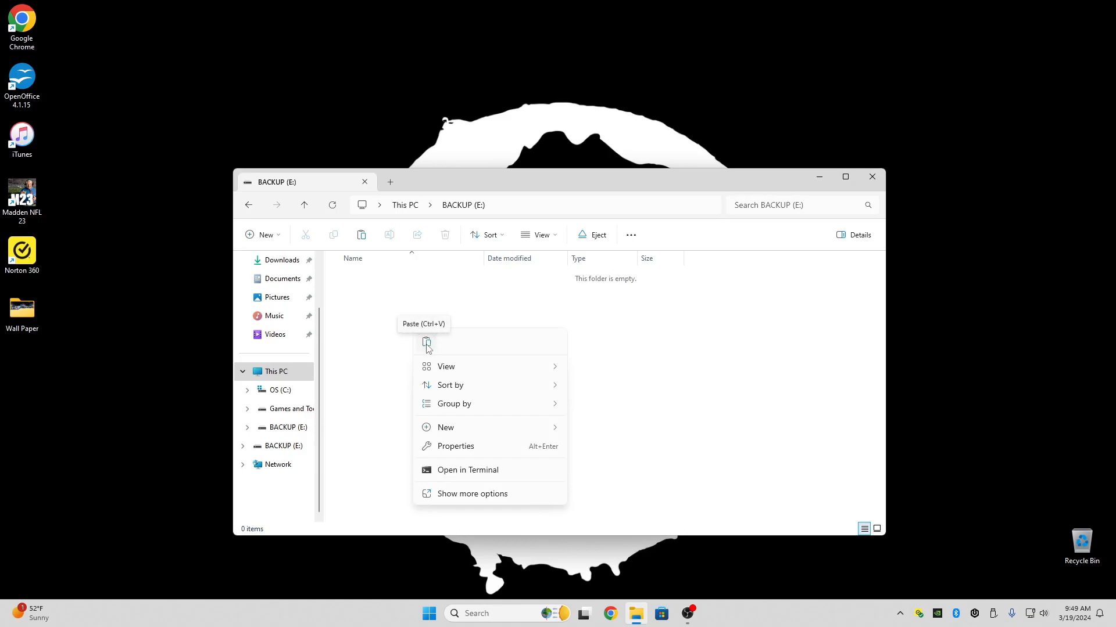
left_click(427, 343)
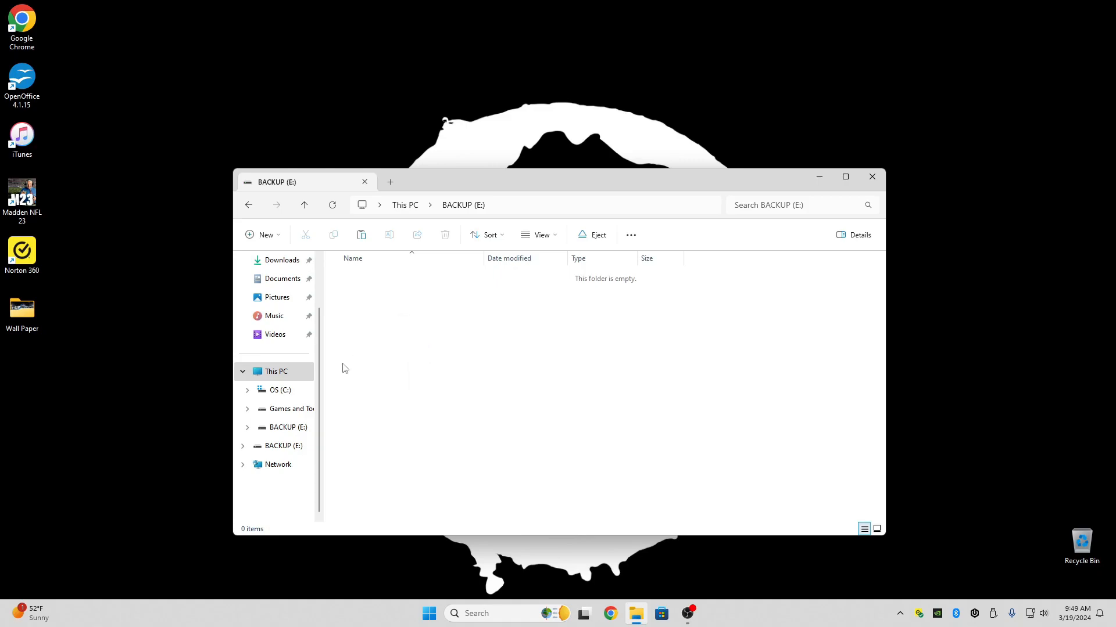
left_click_drag(548, 156, 554, 253)
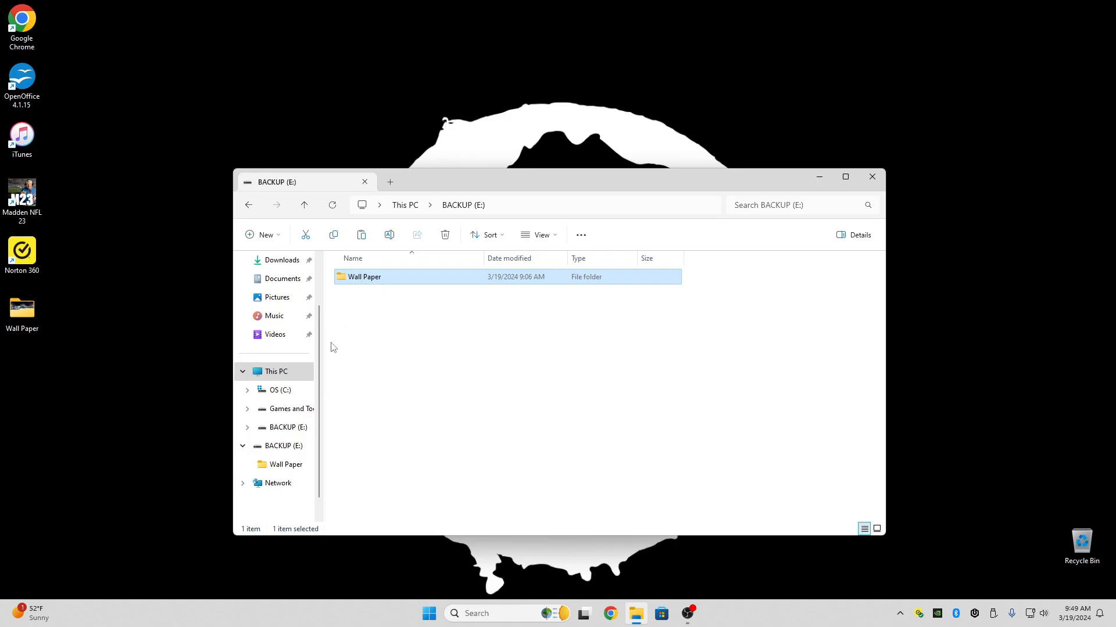
- Create a folder named My Backup in the BACKUP (E:) drive
right_click(358, 343)
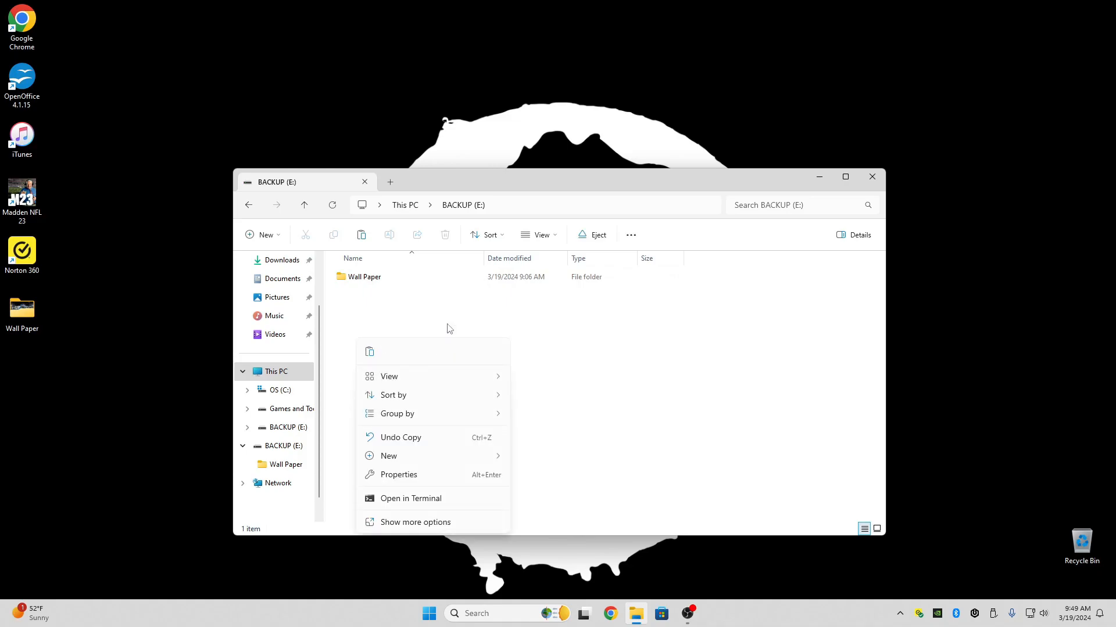
left_click(650, 370)
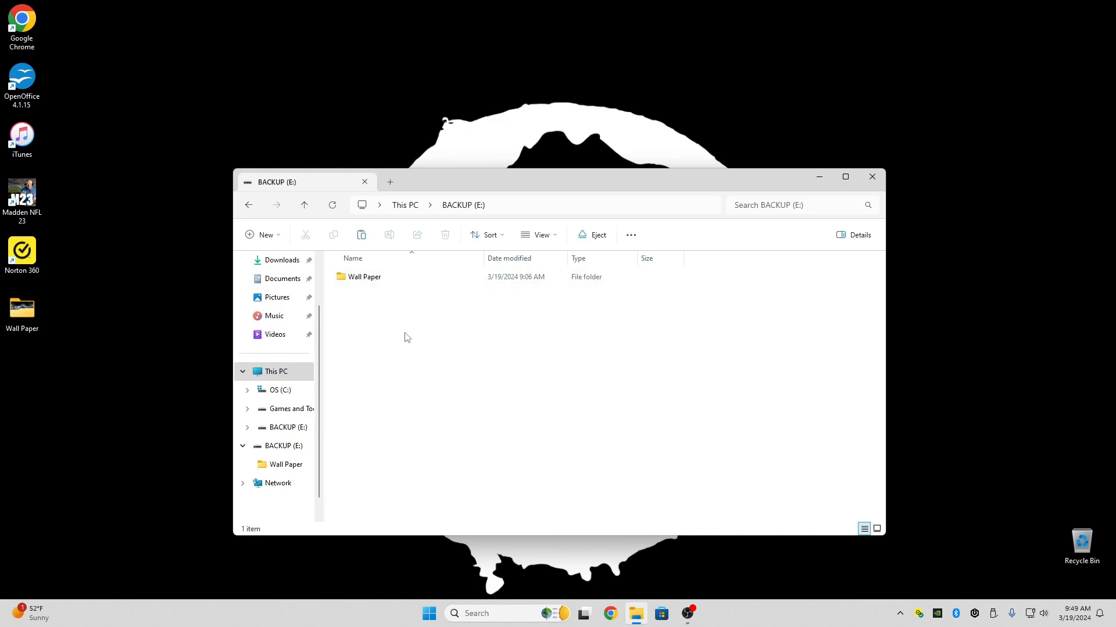
left_click(262, 236)
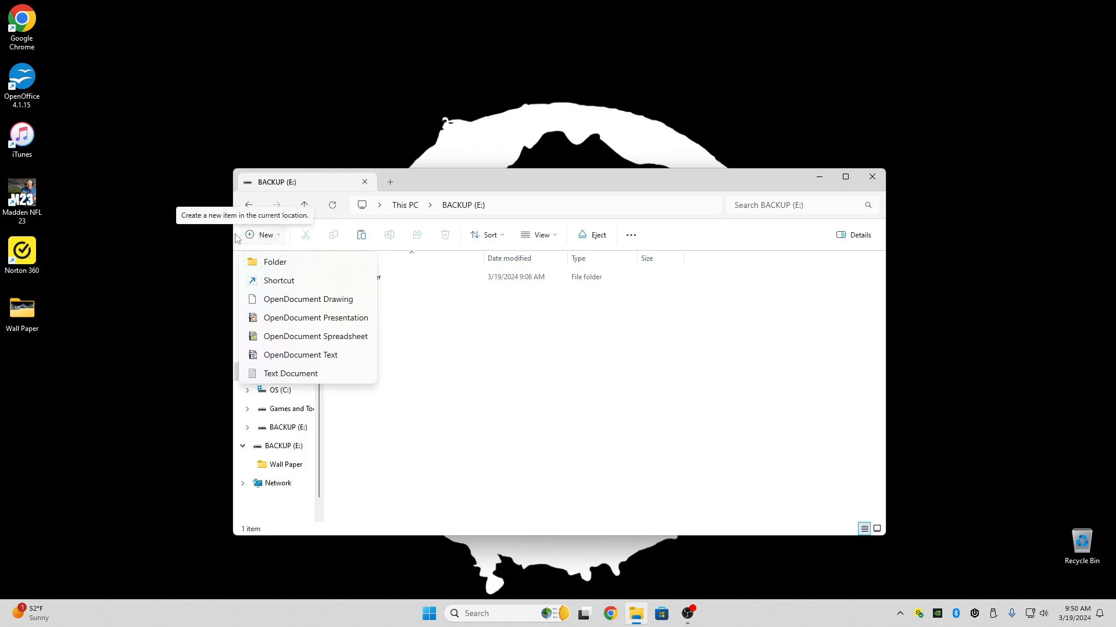
left_click(272, 263)
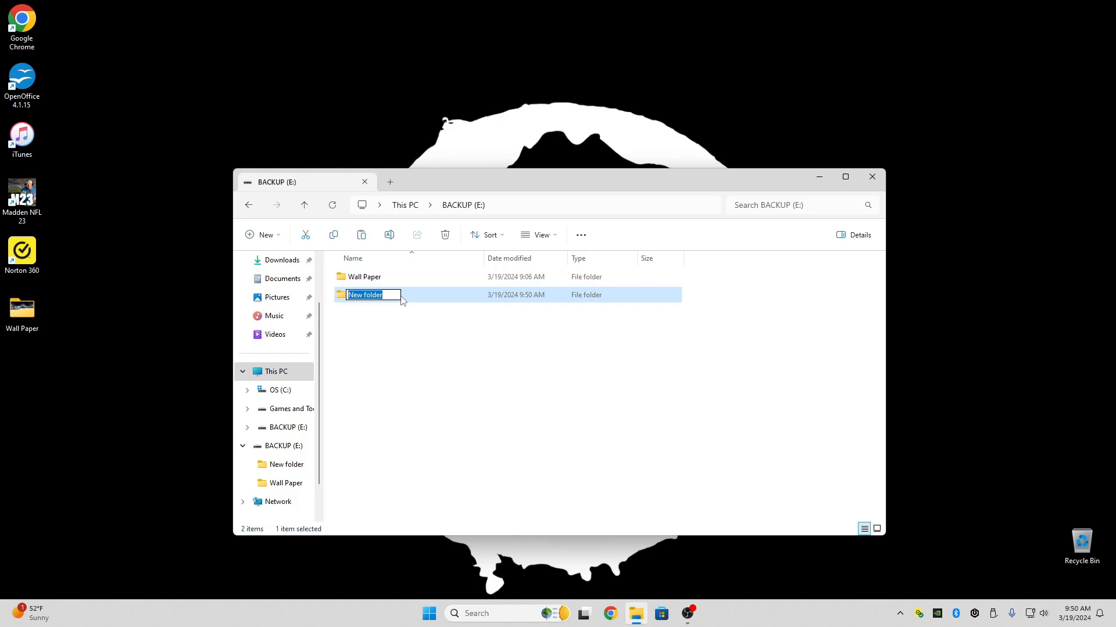
type("My")
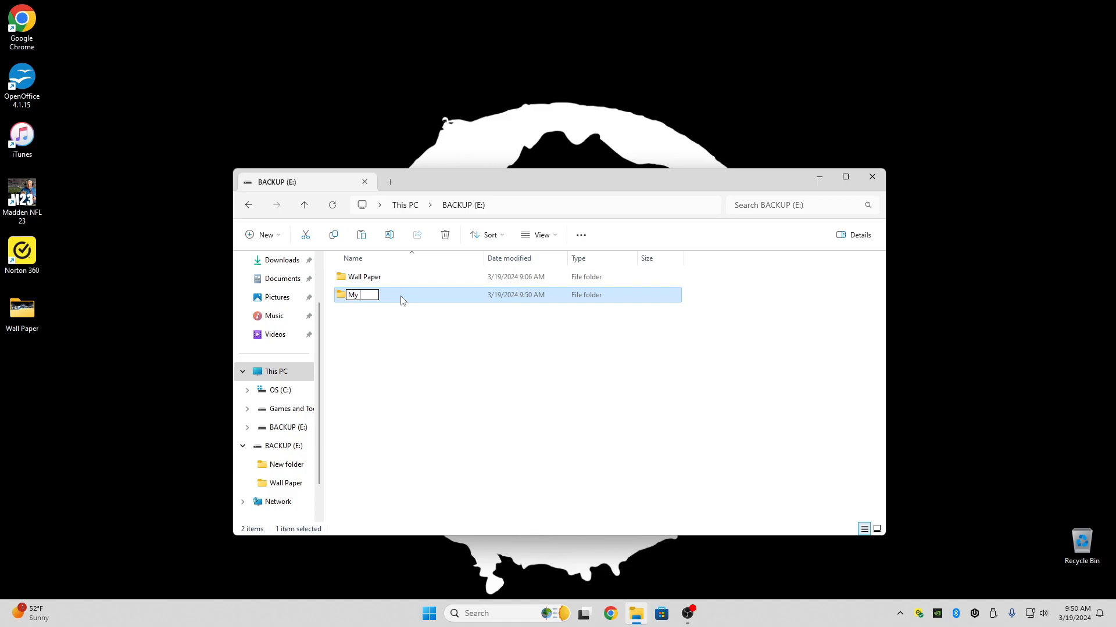
type(" Backup")
key("Return")
- Copy the Wall Paper folder from the desktop into the My Backup folder, and close the BACKUP (E:) window
right_click(16, 318)
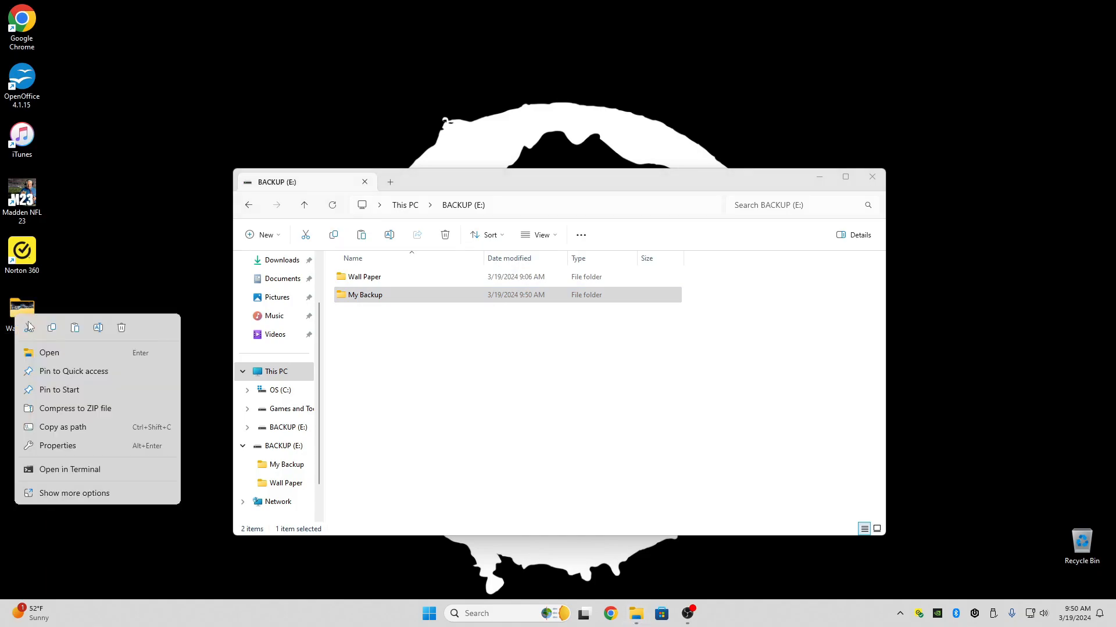
left_click(51, 329)
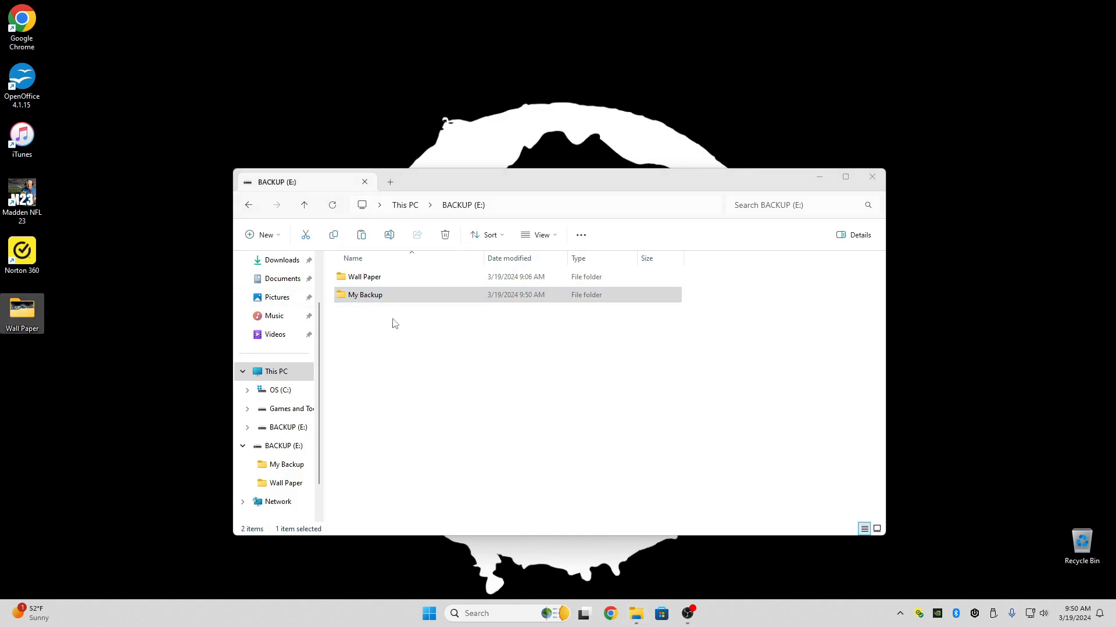
double_click(357, 300)
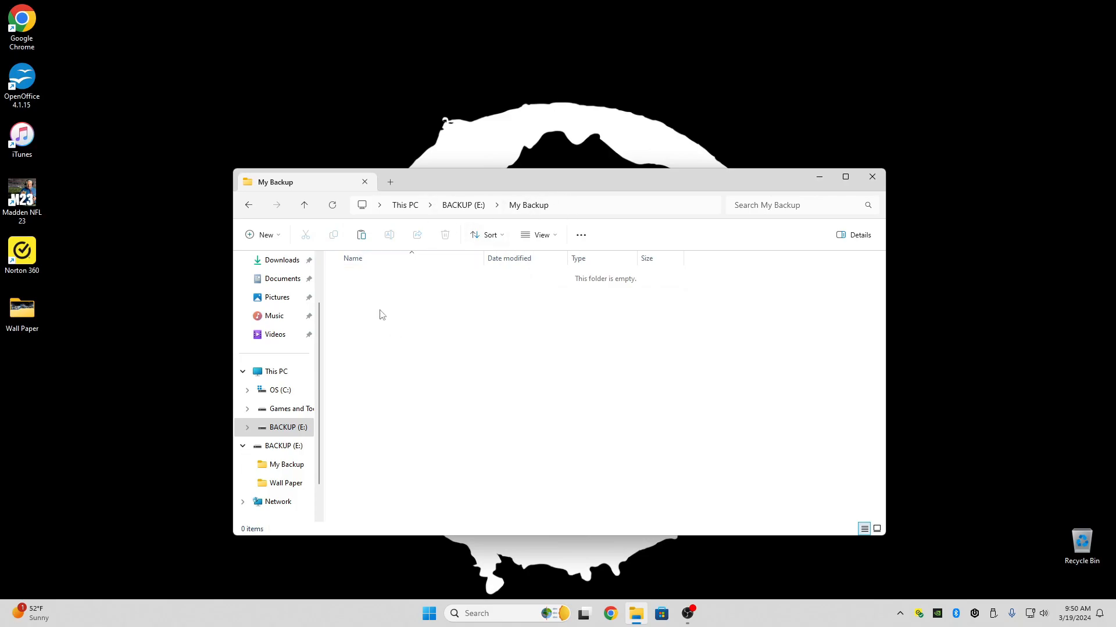
right_click(382, 314)
left_click(393, 325)
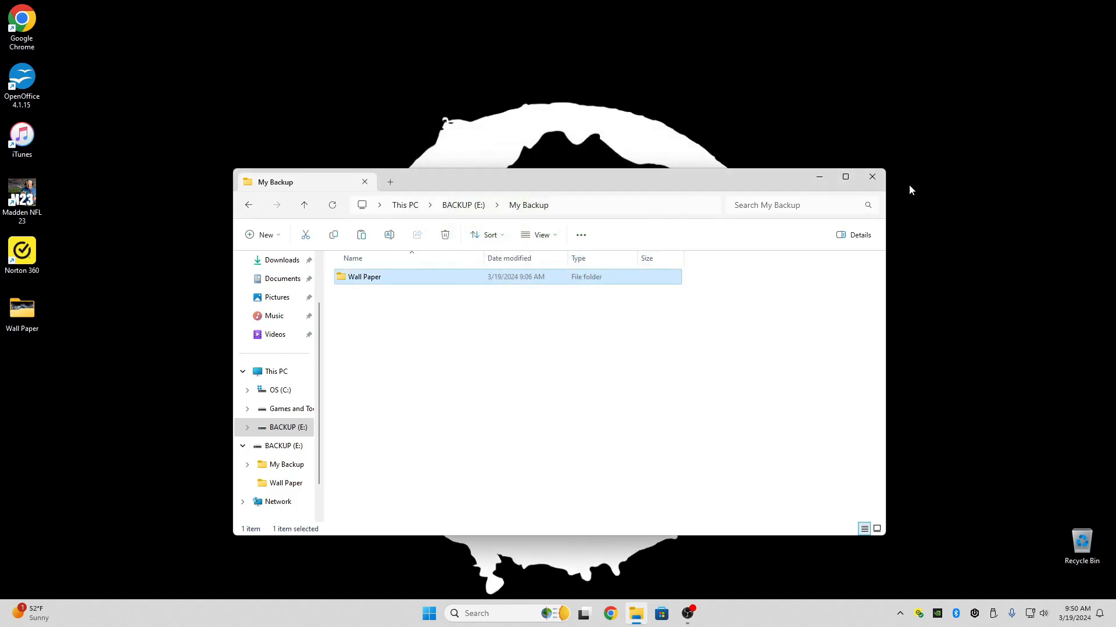
left_click(465, 206)
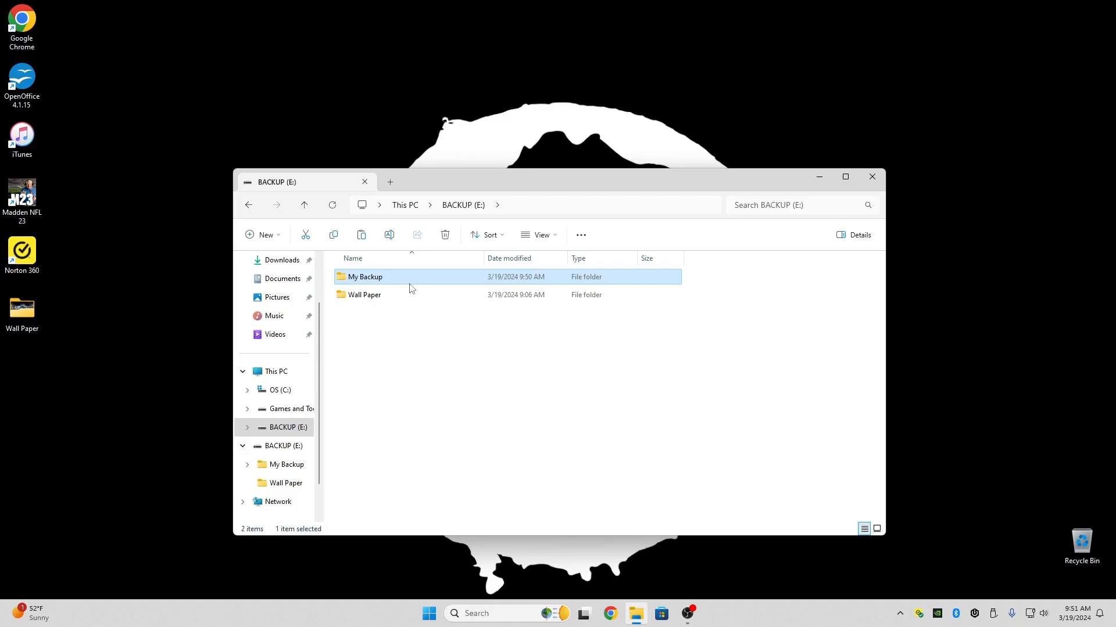
left_click(872, 178)
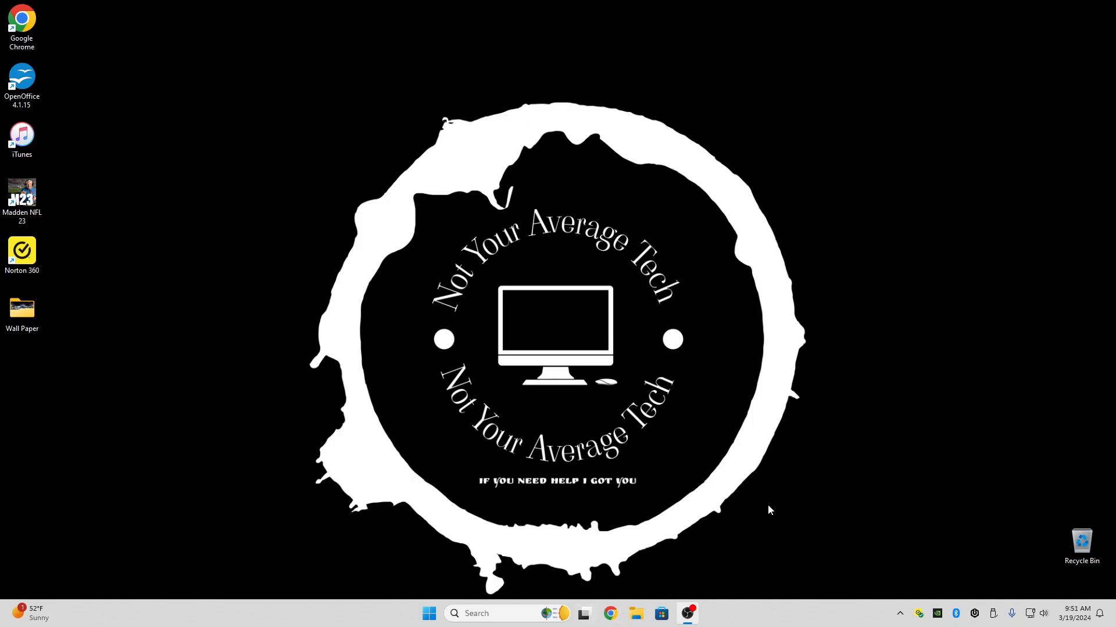
- Open the Users folder on the OS (C:) drive in a new File Explorer window
left_click(636, 614)
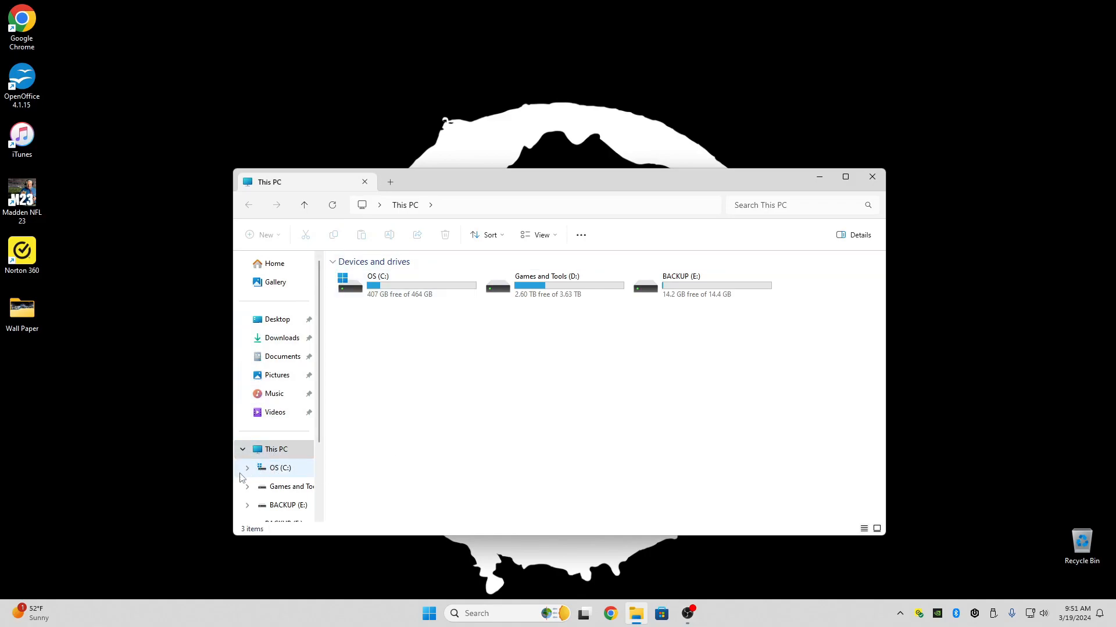
left_click(275, 470)
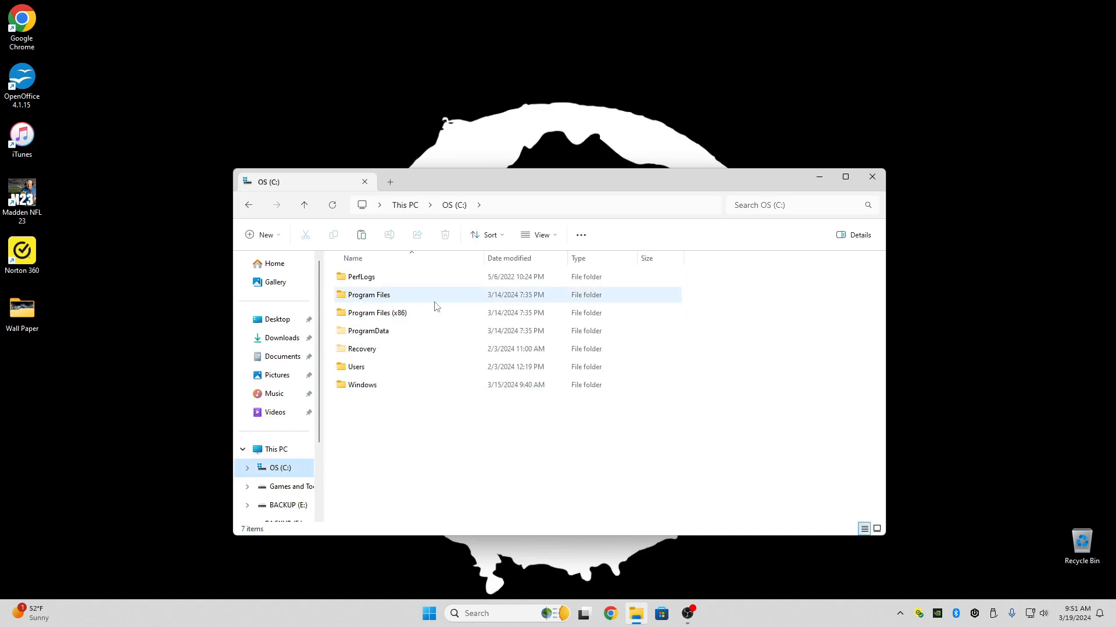
double_click(358, 372)
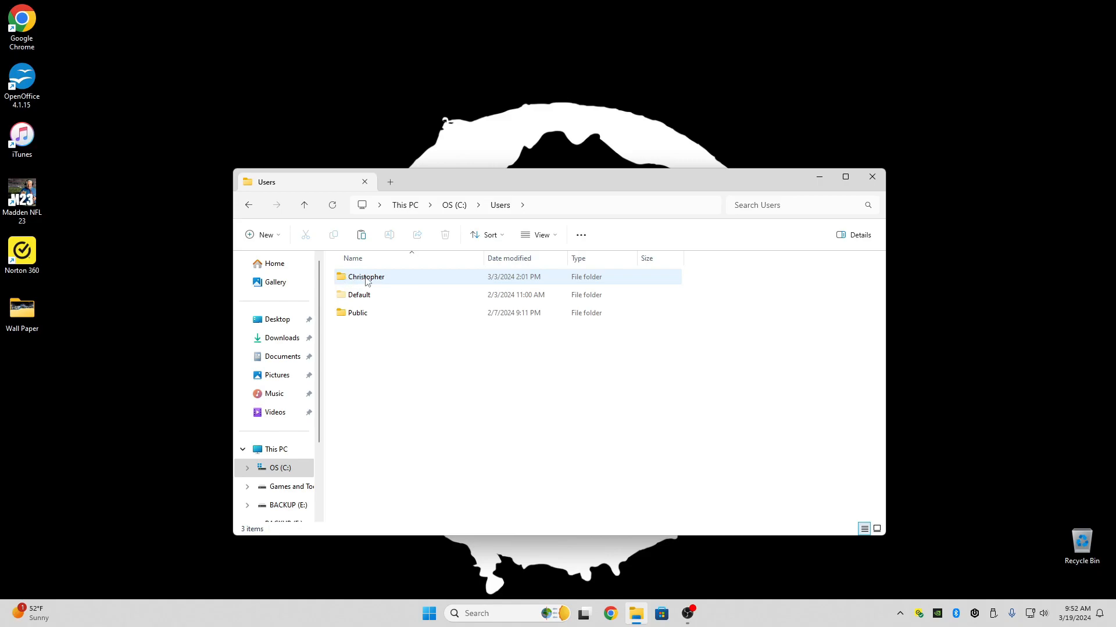
- Check the size on disk of the personal user profile folder in its properties, and close the properties
left_click(367, 281)
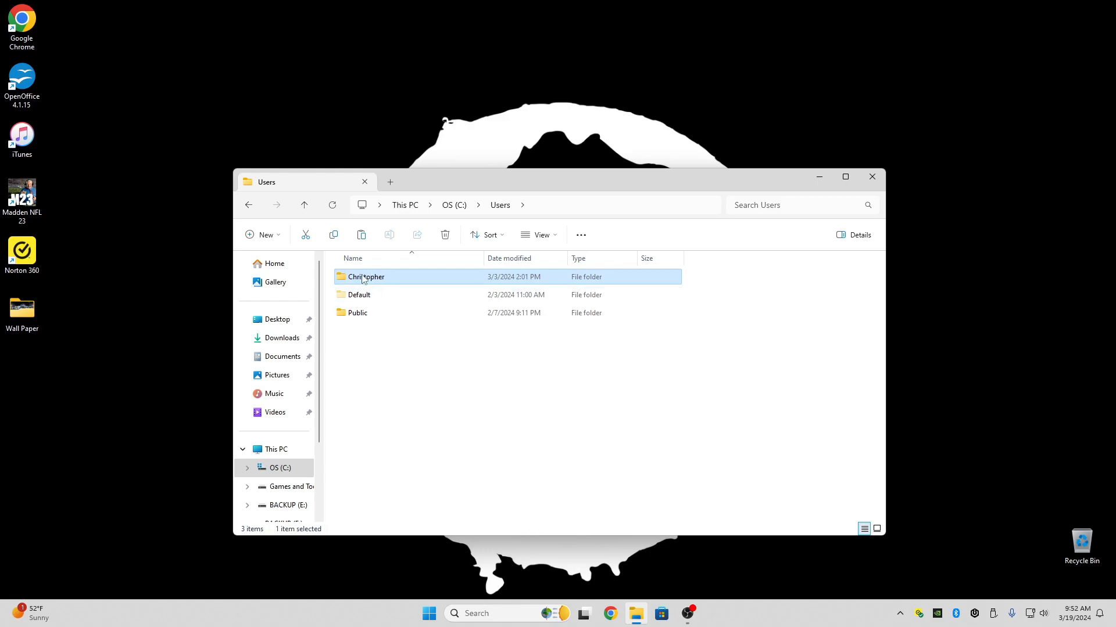
right_click(363, 280)
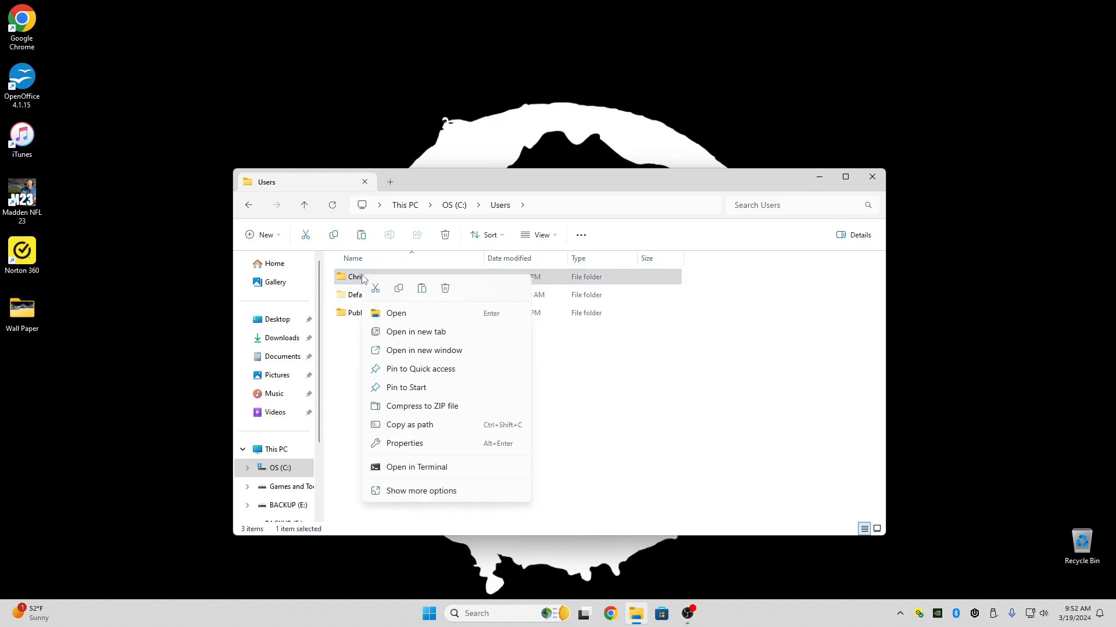
left_click(410, 443)
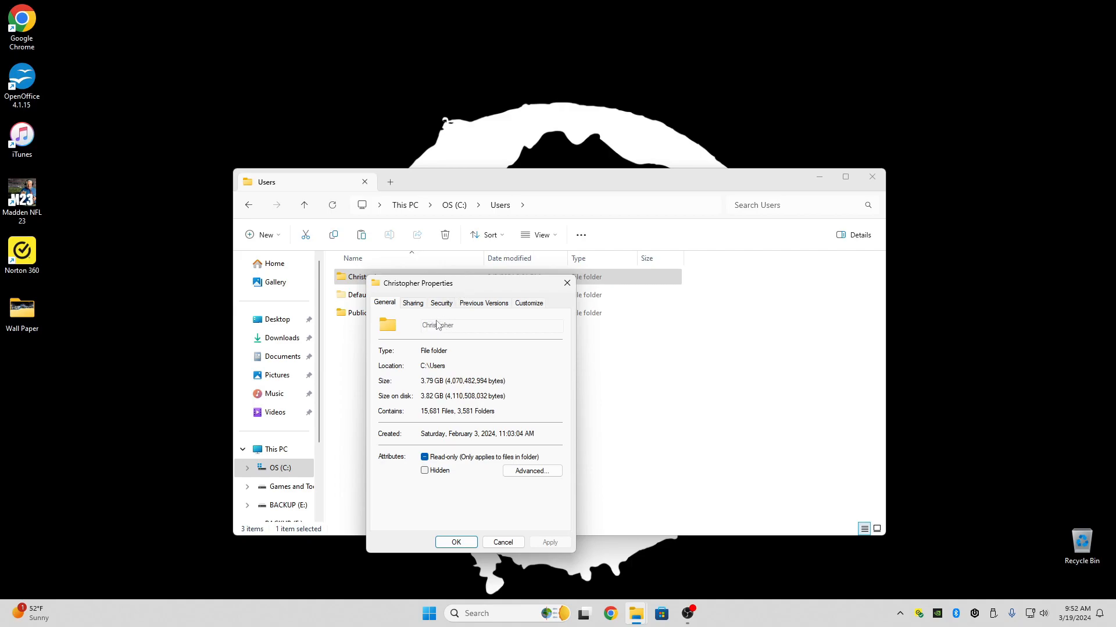
left_click_drag(476, 290, 503, 253)
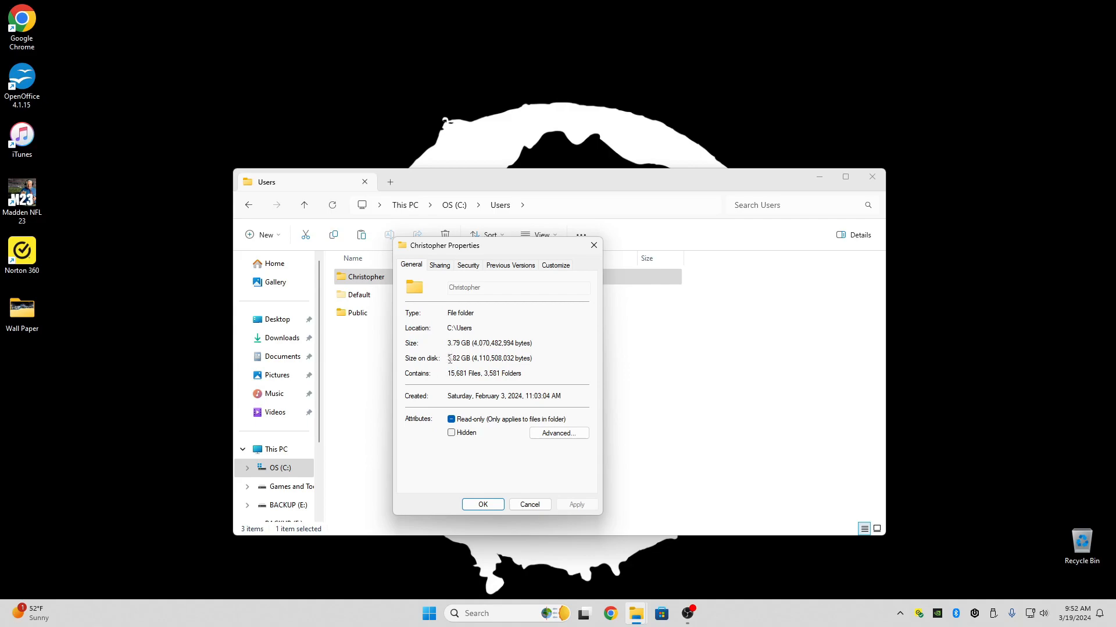
left_click_drag(449, 359, 551, 360)
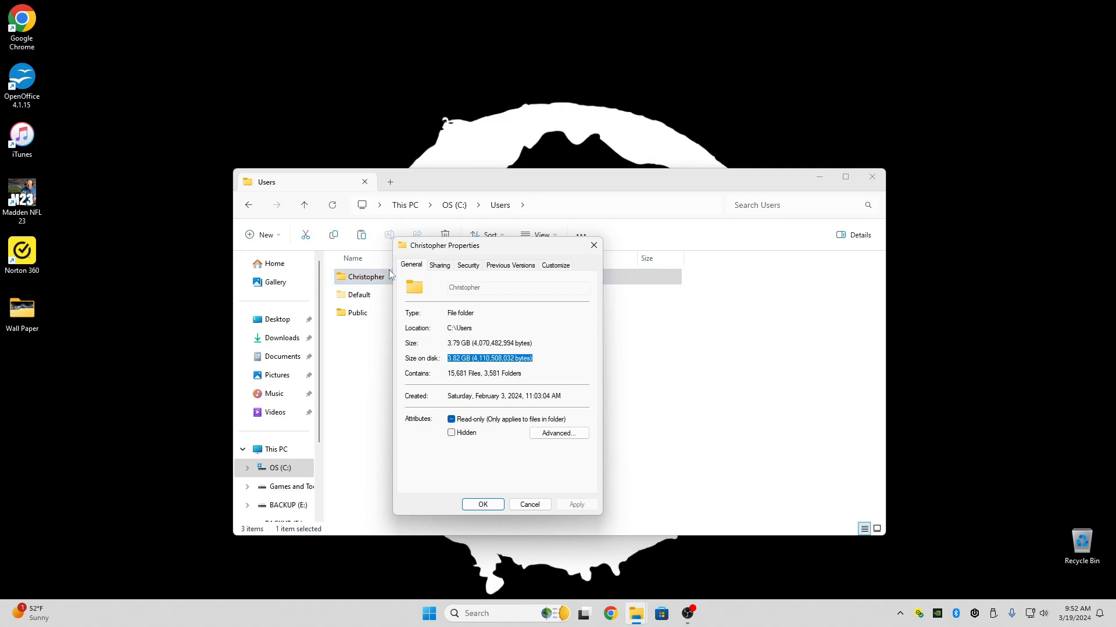
left_click(593, 249)
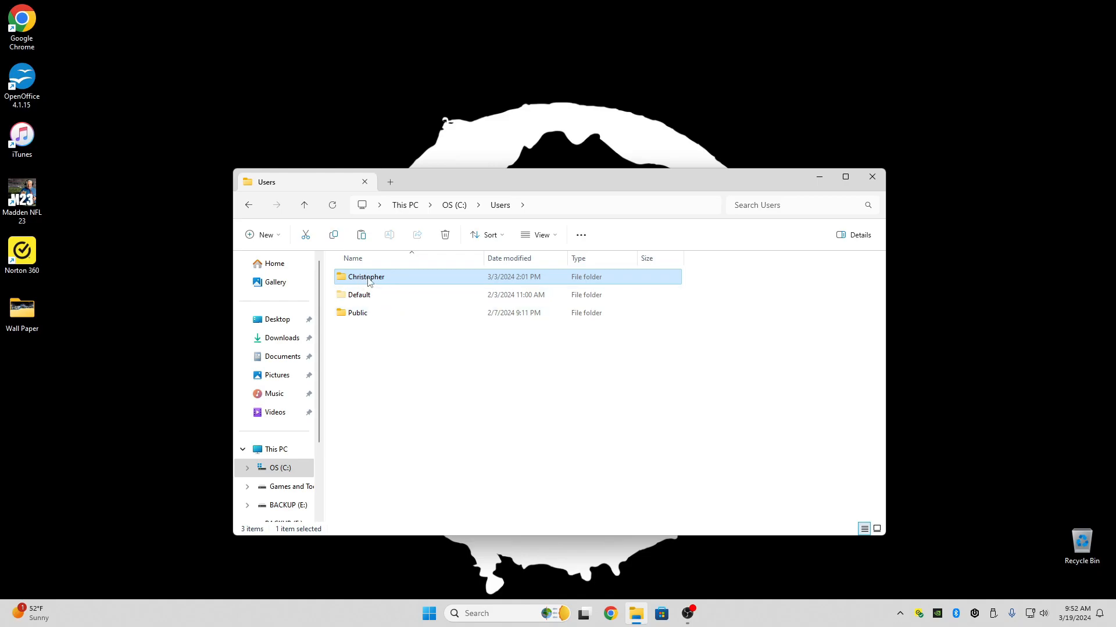
right_click(363, 283)
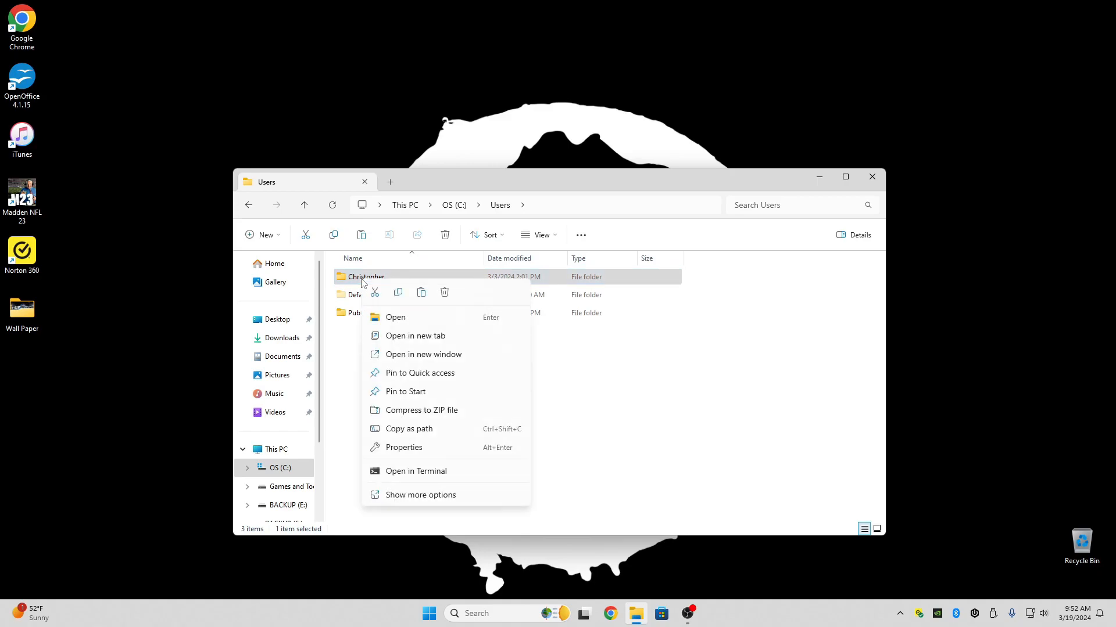
left_click(398, 294)
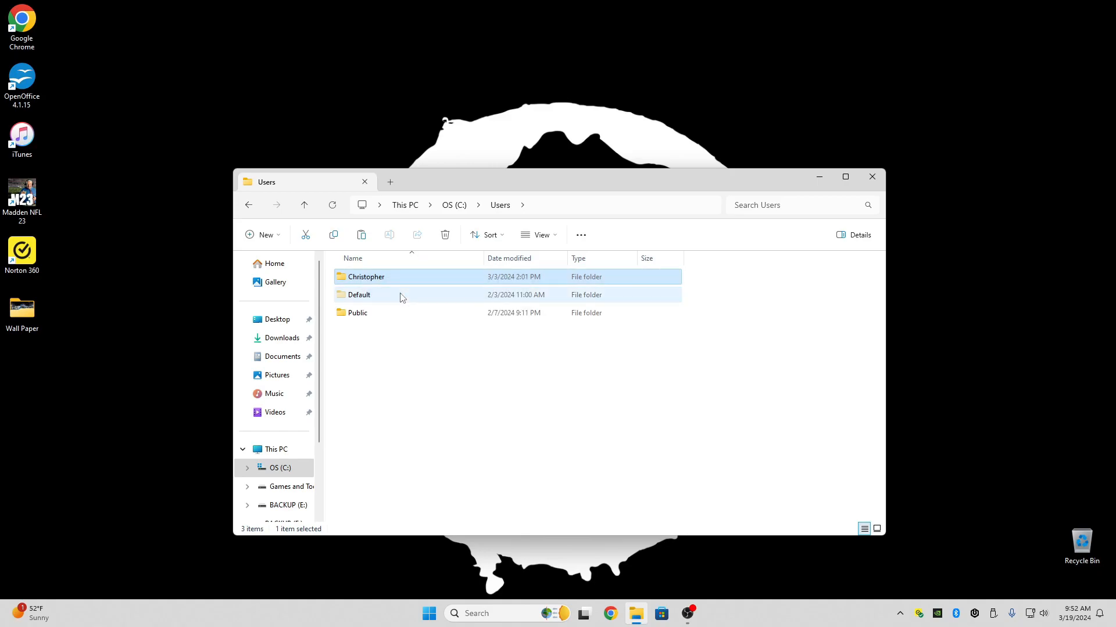
left_click(286, 505)
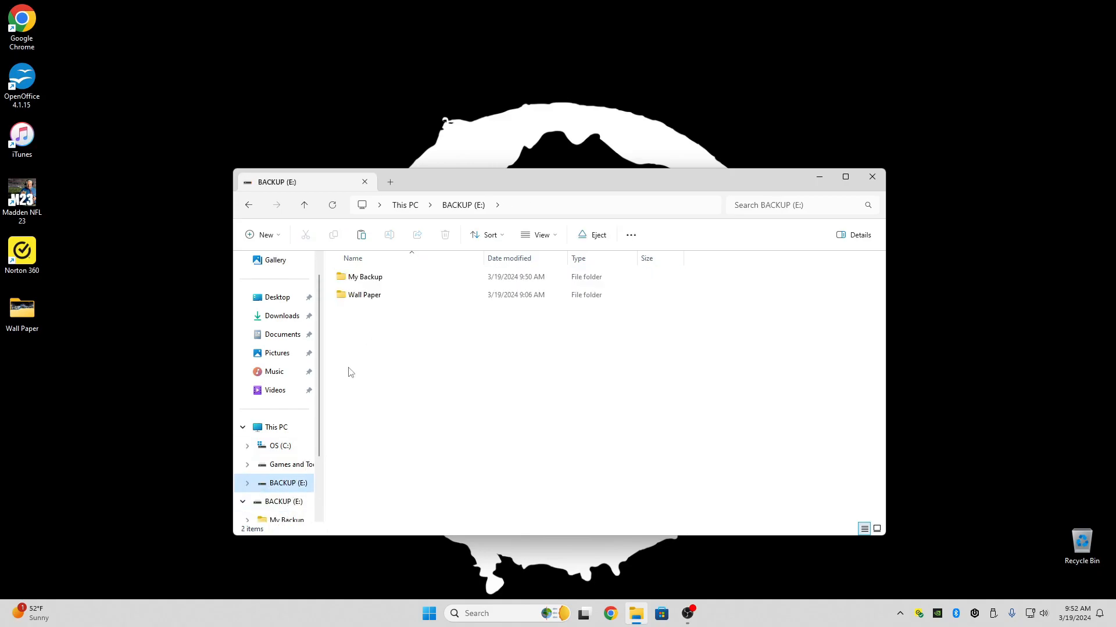
right_click(381, 337)
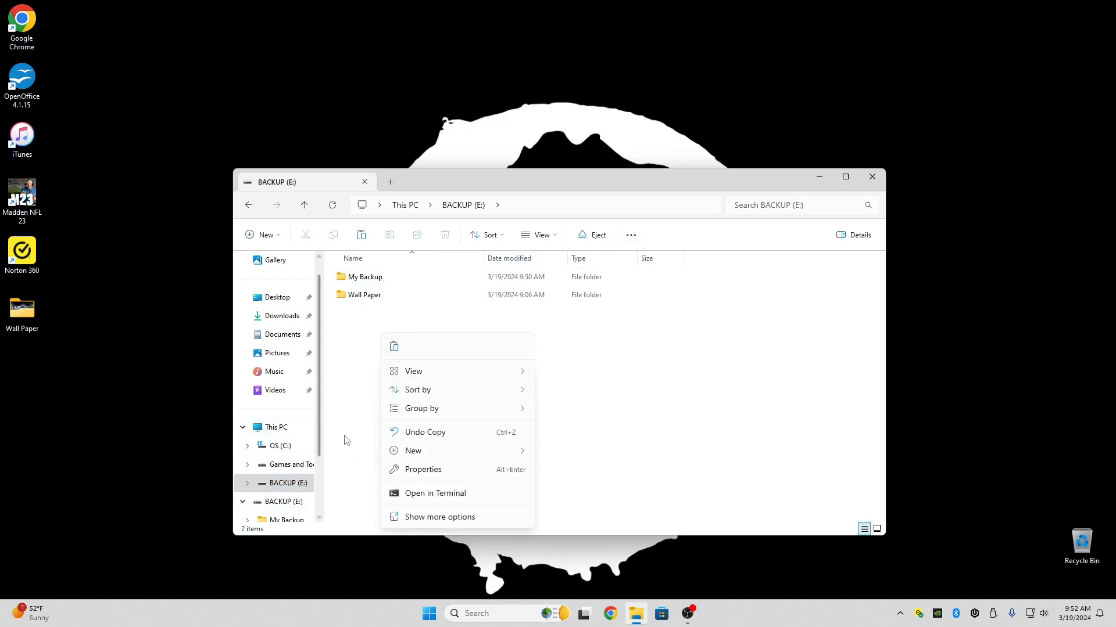
left_click(279, 445)
- Open the personal user profile folder under Users on OS (C:) and look through its subfolders
left_click(279, 445)
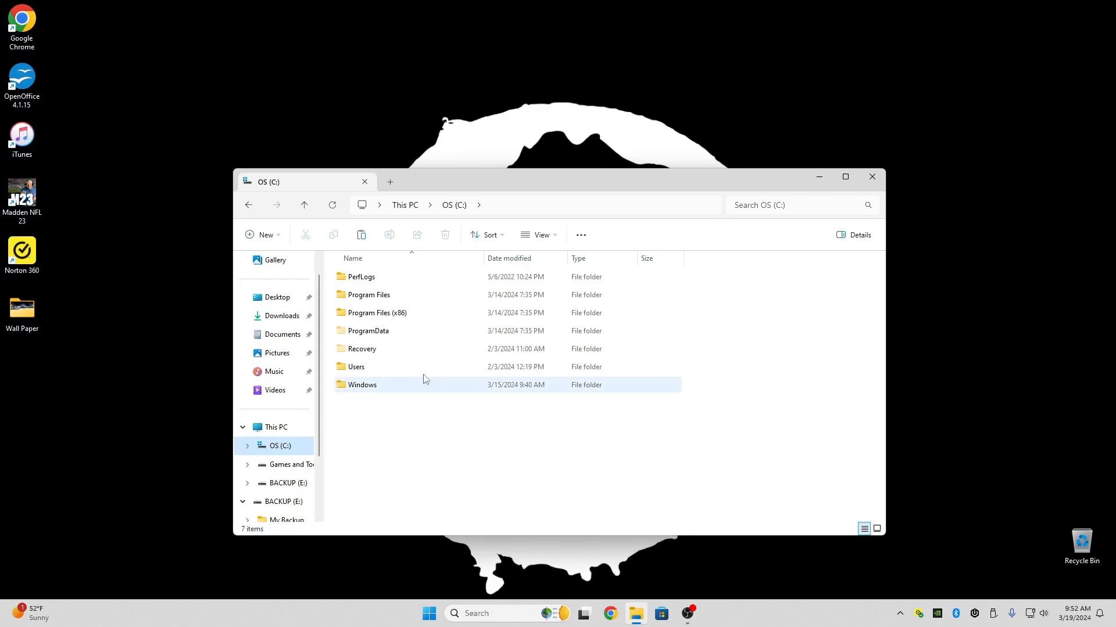
double_click(363, 372)
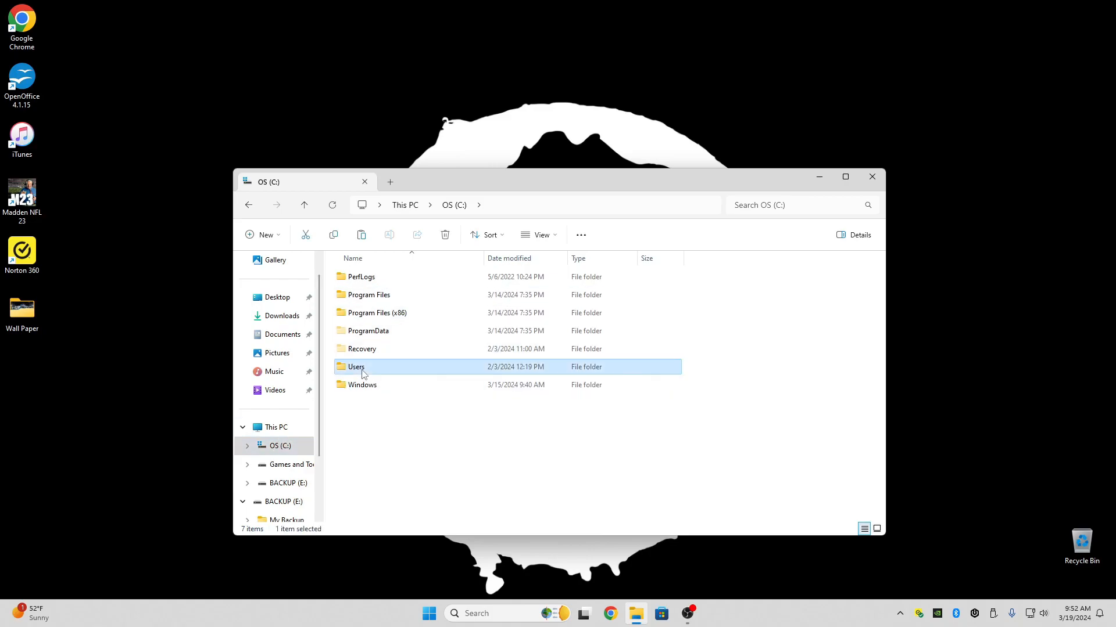
double_click(375, 278)
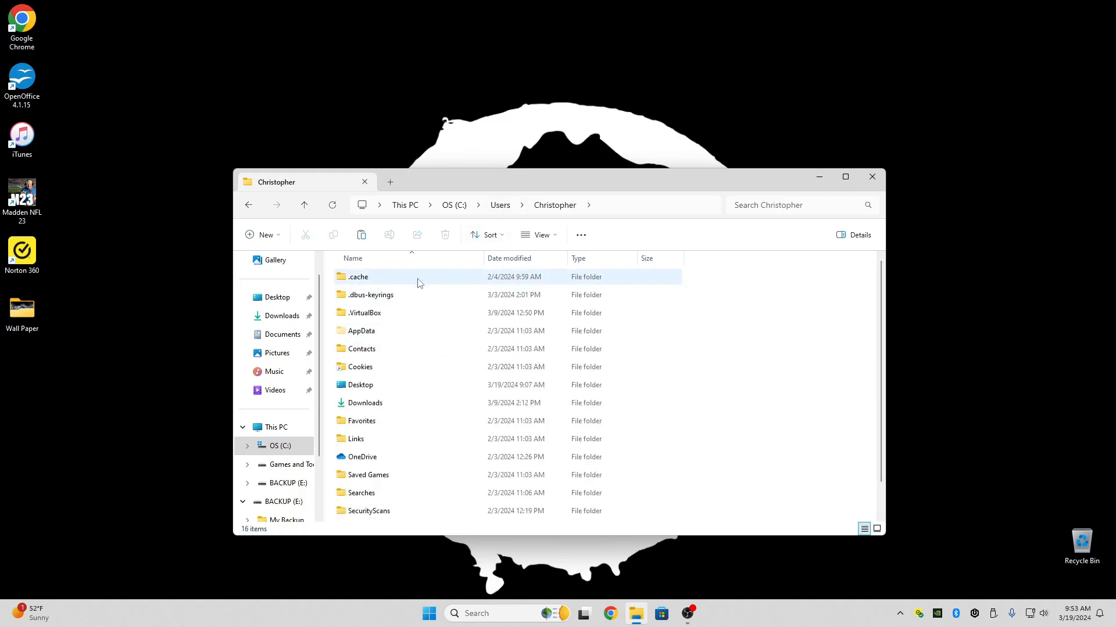
scroll(430, 441, "down", 2)
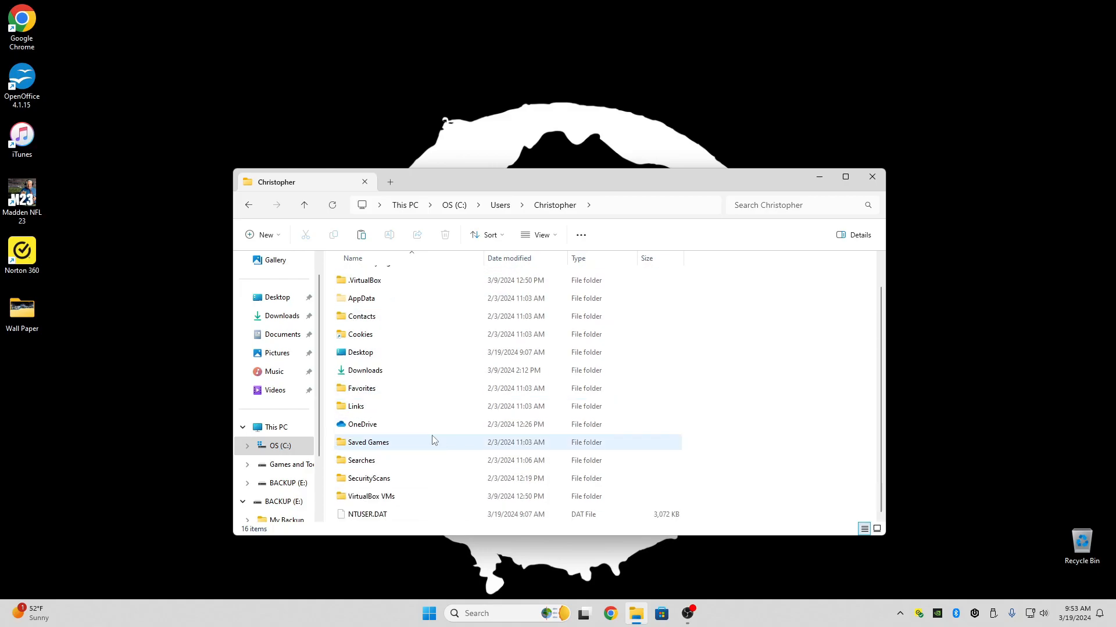
scroll(433, 438, "up", 2)
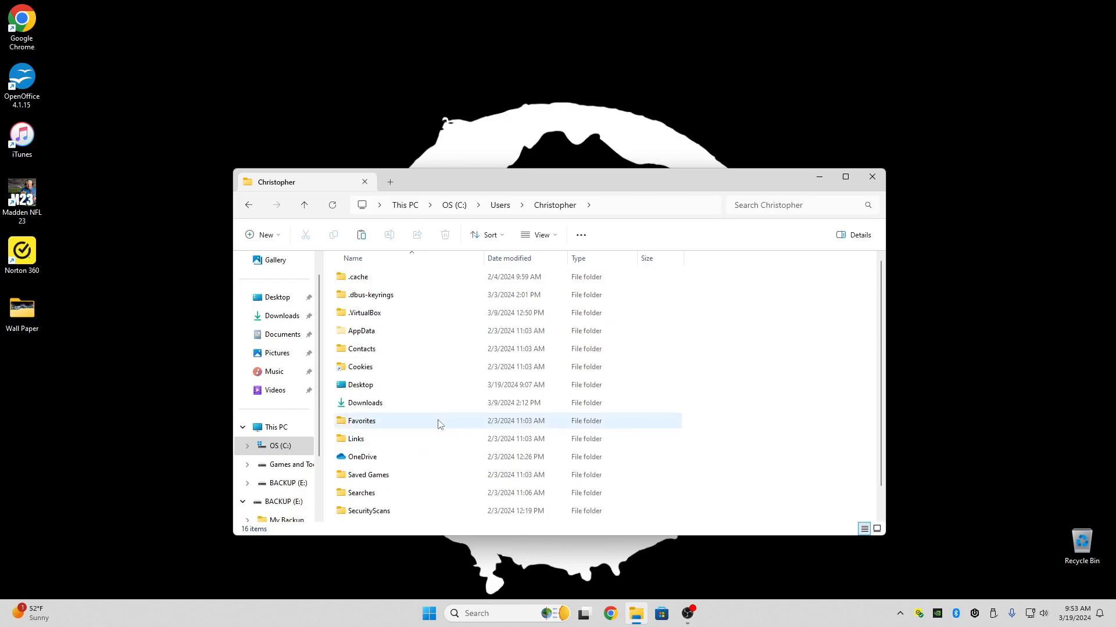
- Select all files and folders in the personal user profile folder and copy them to the clipboard
left_click(366, 283)
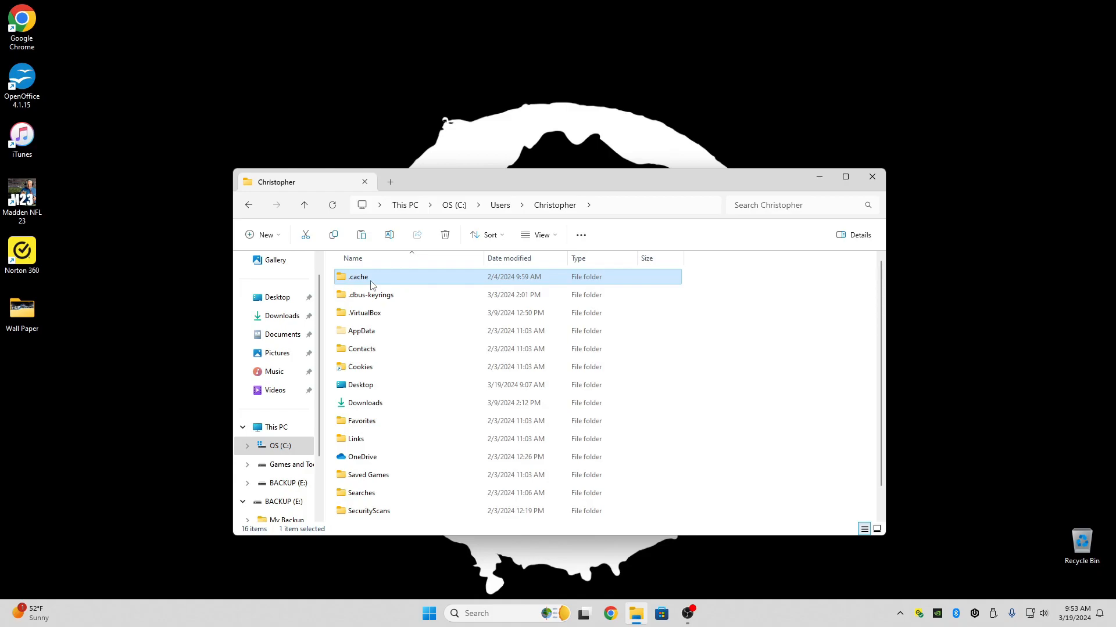
key("ctrl+a")
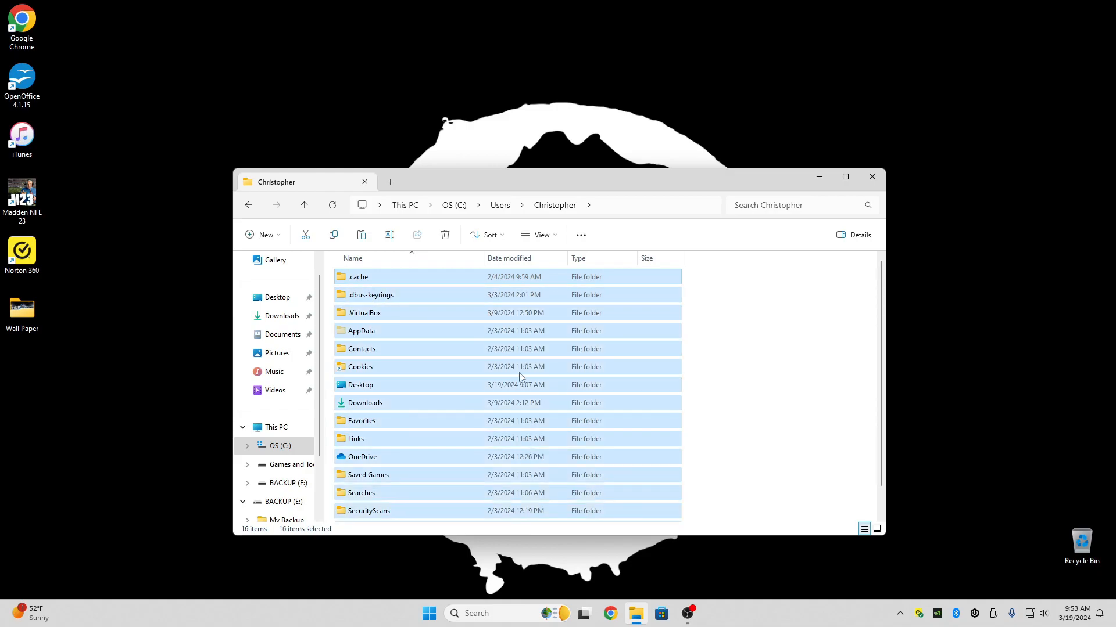
scroll(430, 368, "down", 1)
scroll(429, 368, "up", 1)
right_click(385, 302)
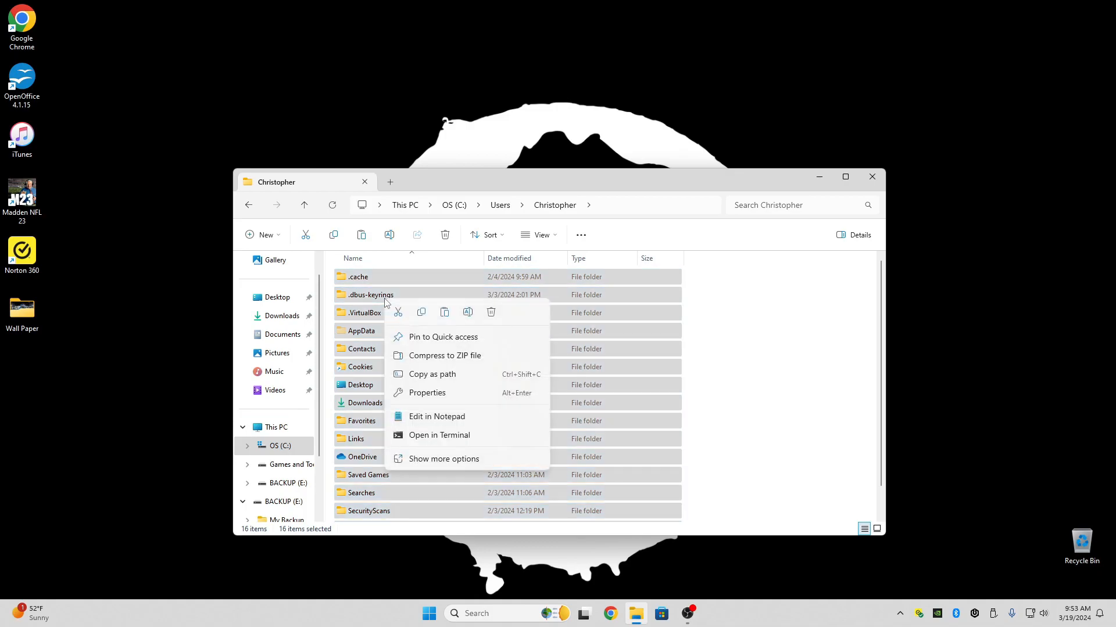
left_click(421, 312)
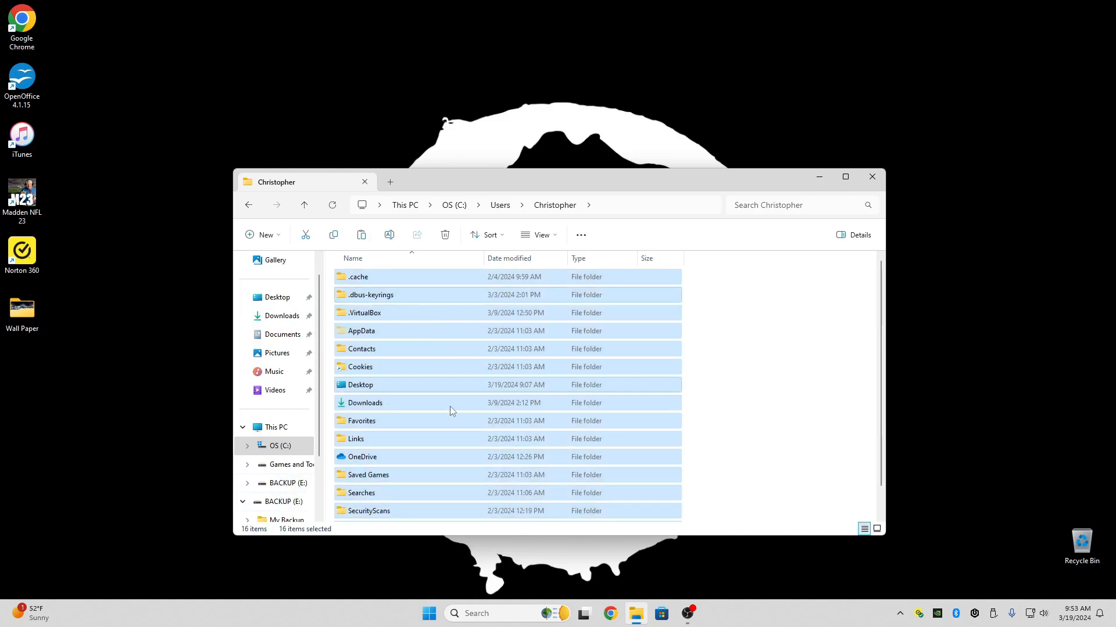
- Open the root of the BACKUP (E:) drive and bring up the options for pasting the copied profile items there
left_click(277, 484)
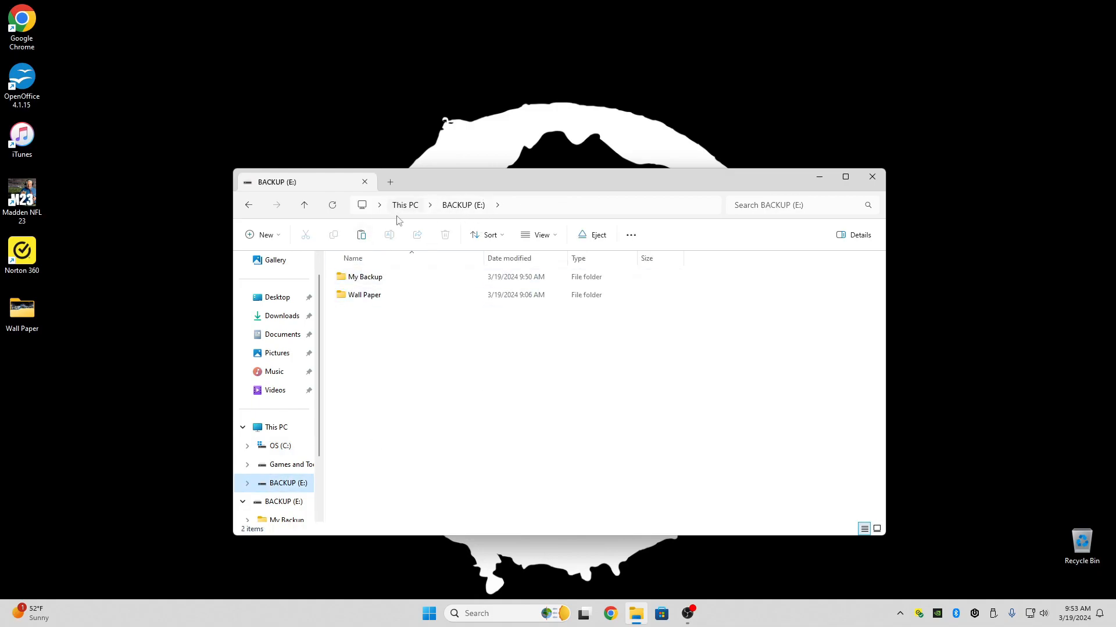
right_click(355, 348)
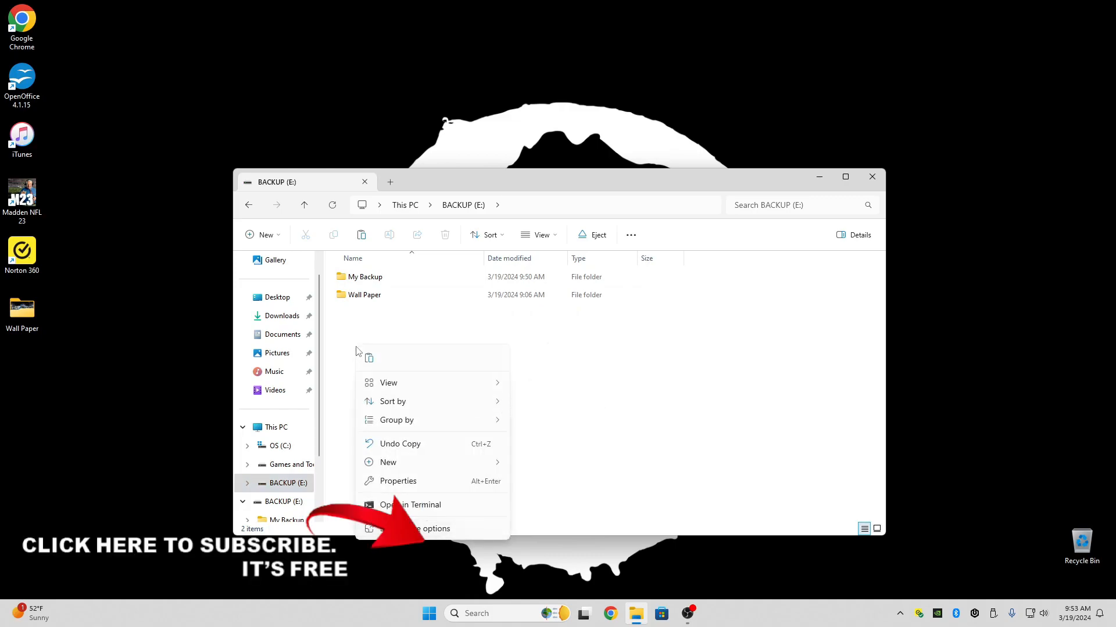